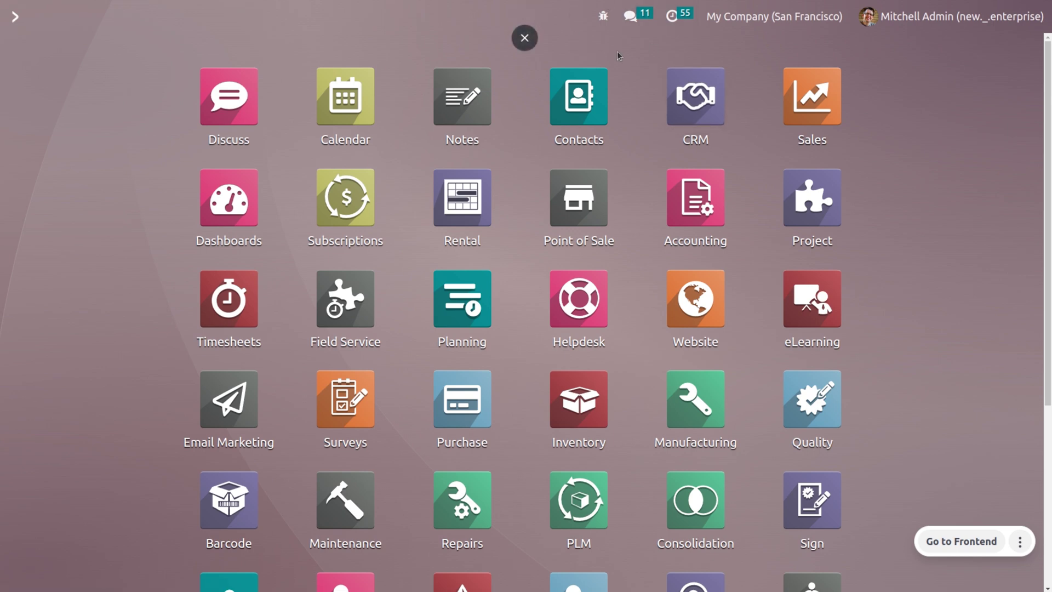
# Step: Open Settings with 'se' and go to Technical > Email Templates
pyautogui.write('se')
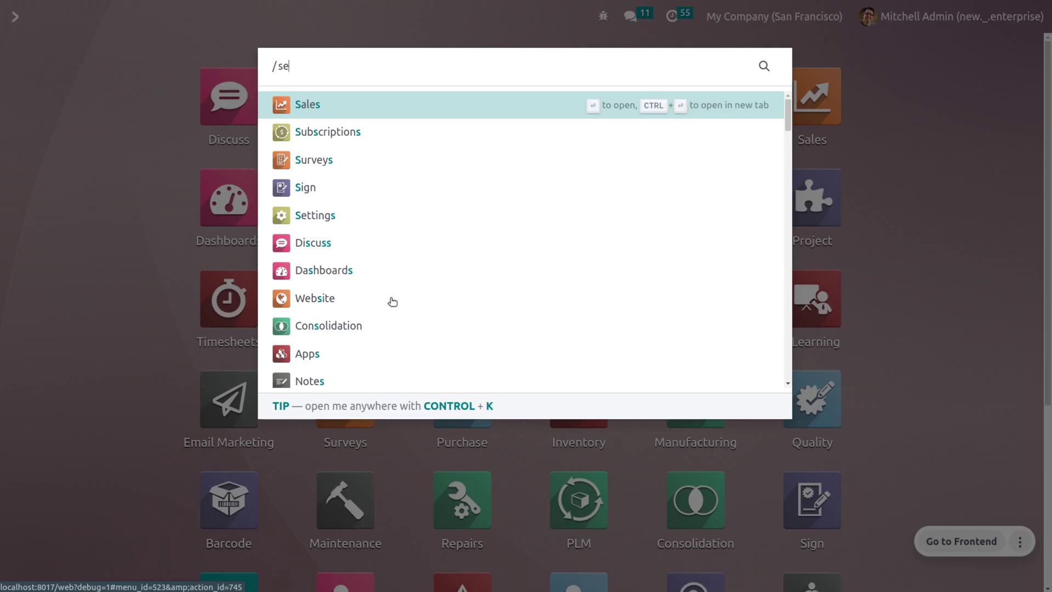
pyautogui.press('Return')
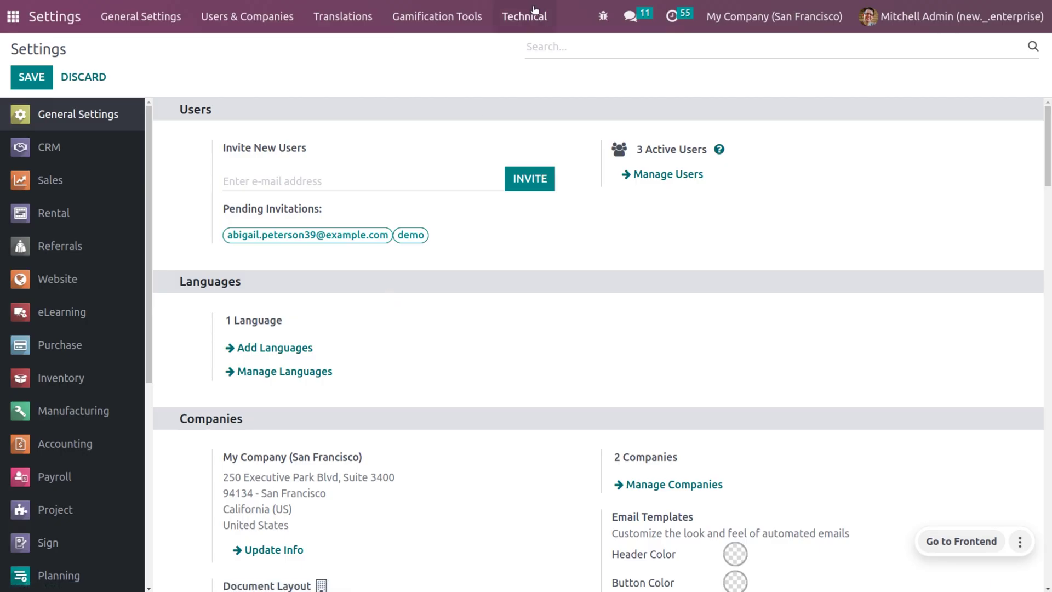
pyautogui.click(535, 11)
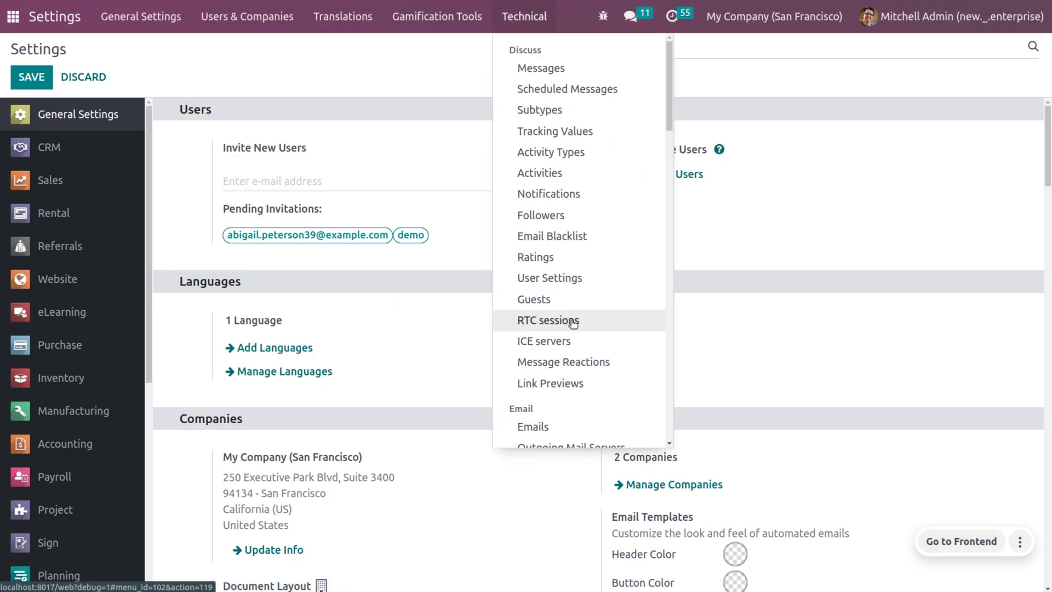
pyautogui.scroll(-3, 572, 323)
pyautogui.scroll(-1, 573, 323)
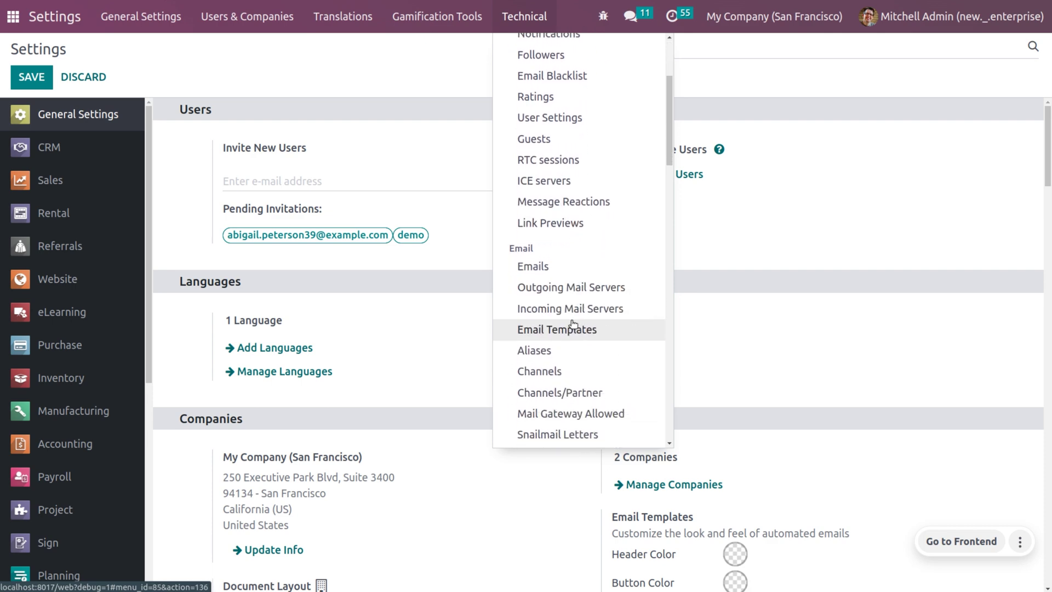
pyautogui.click(573, 326)
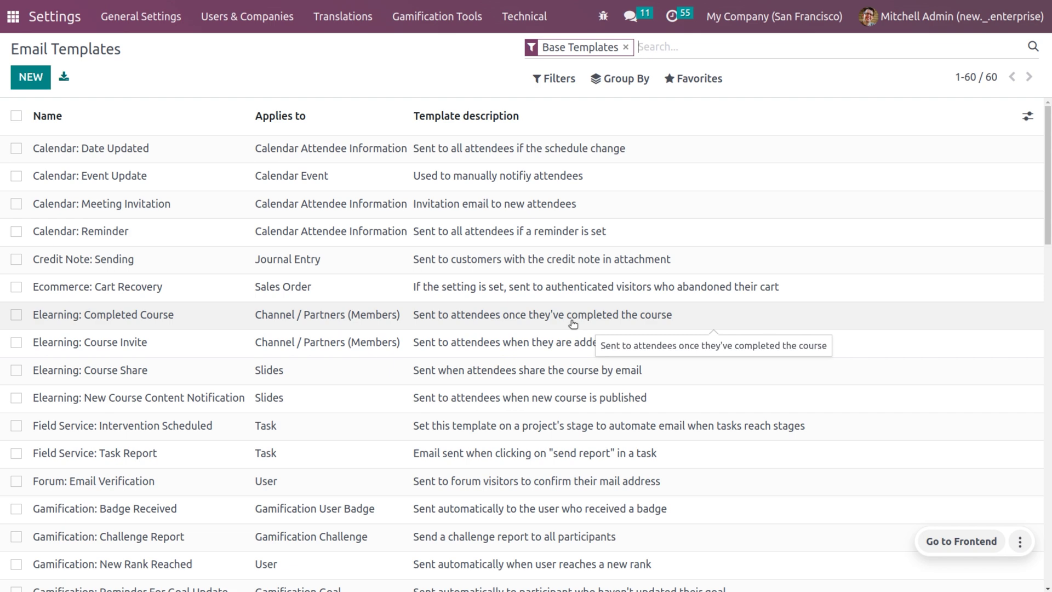
# Step: Remove the Base Templates filter to list all 71 templates, then scroll to the Sales ones
pyautogui.click(627, 47)
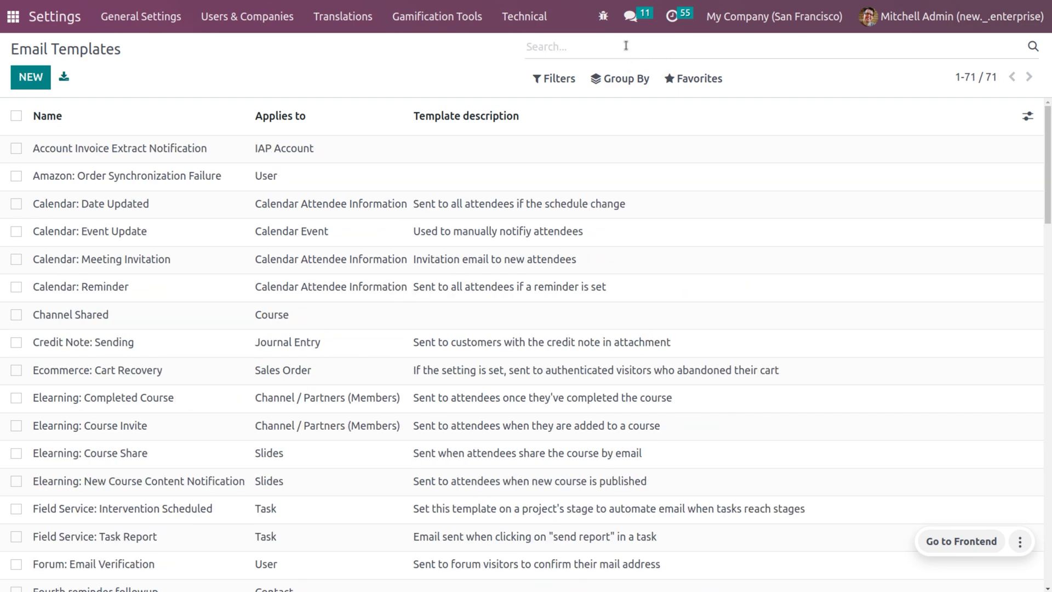
pyautogui.scroll(-12, 392, 477)
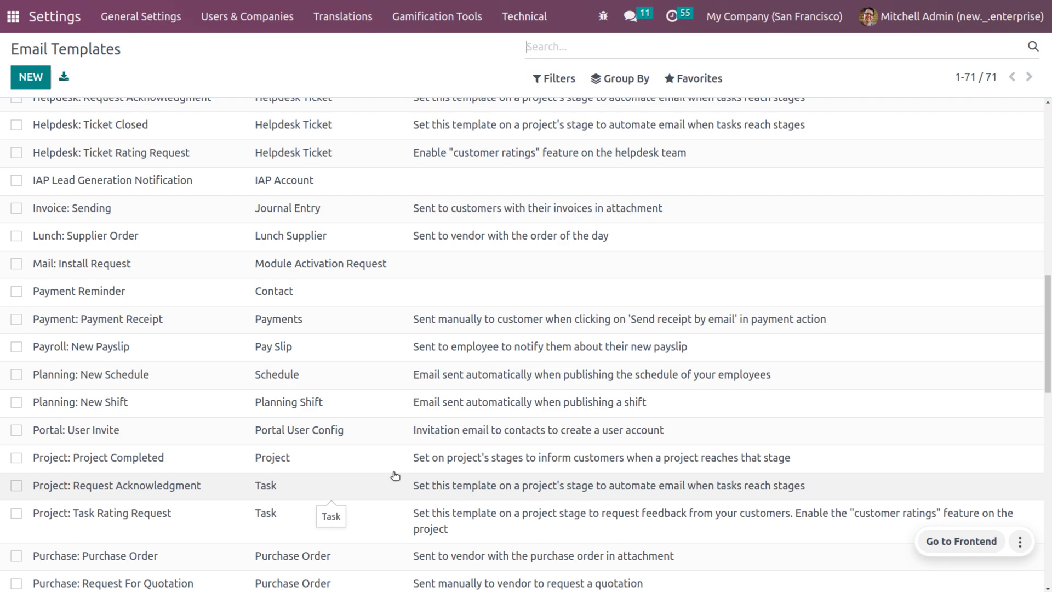
pyautogui.scroll(-8, 396, 475)
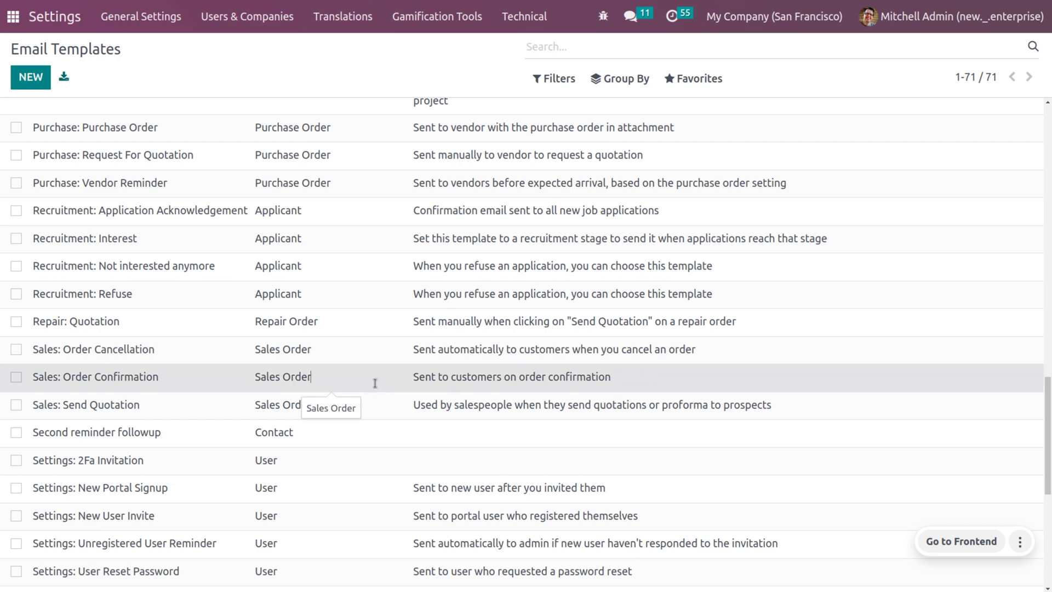
# Step: Open Sales: Order Confirmation, inspect its Sales Order model, and come back to the template
pyautogui.click(374, 380)
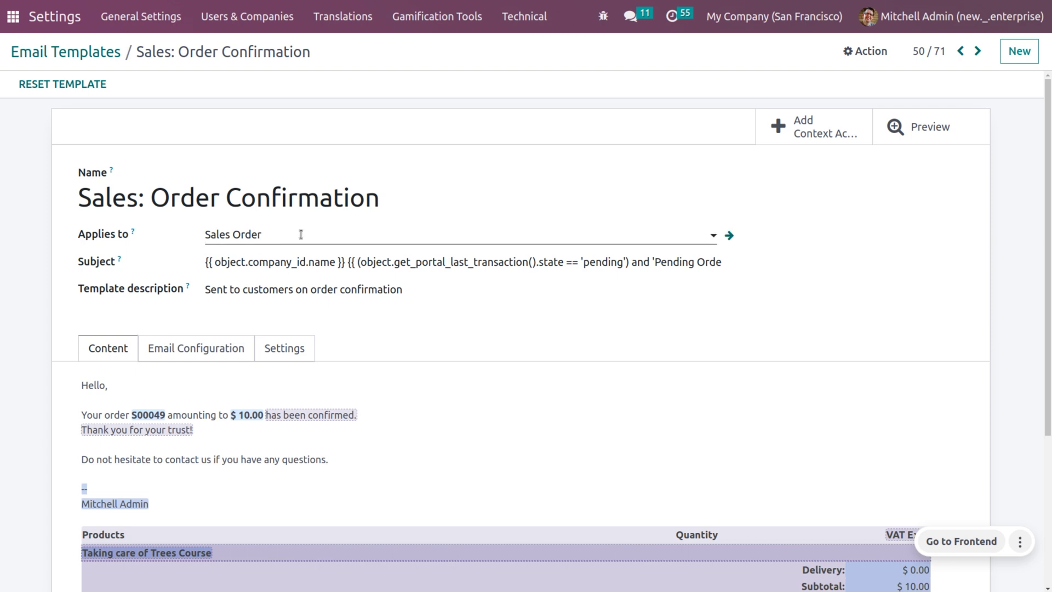
pyautogui.click(734, 235)
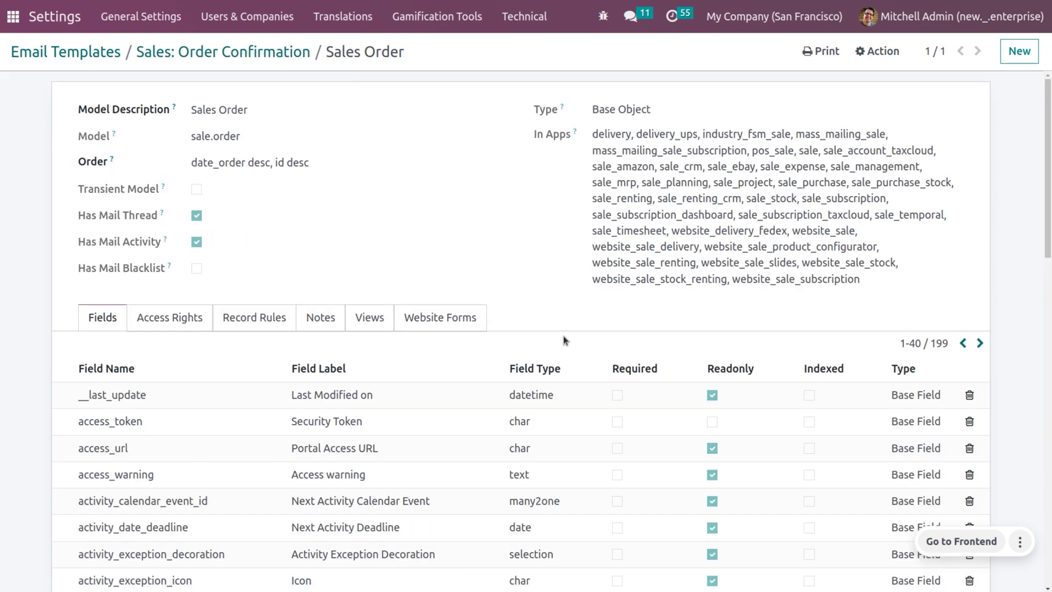
pyautogui.click(214, 53)
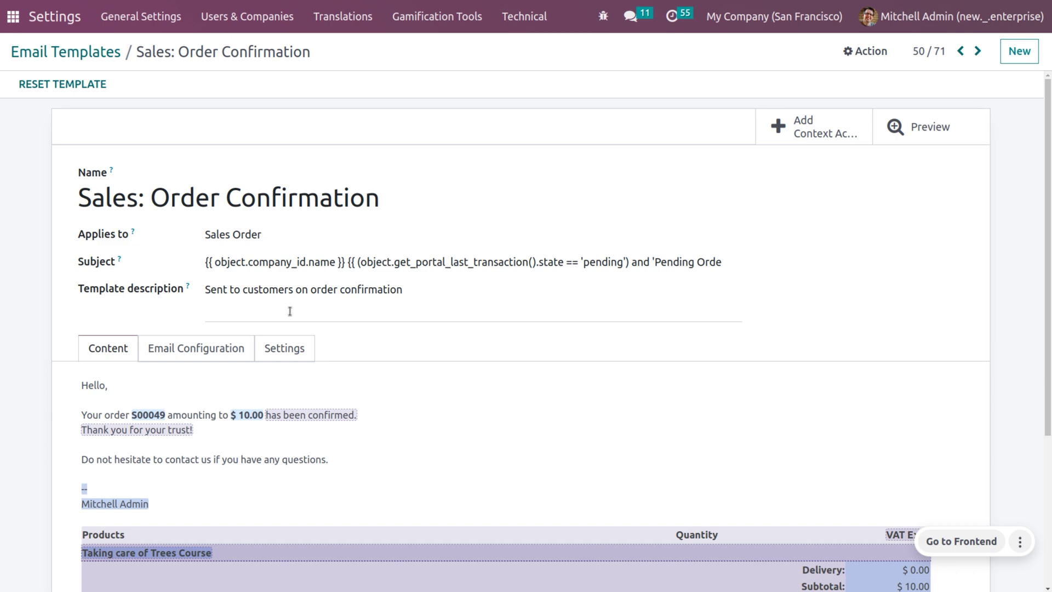
# Step: Add a blank line after 'Do not hesitate to contact us if you have any questions.'
pyautogui.scroll(-2, 390, 369)
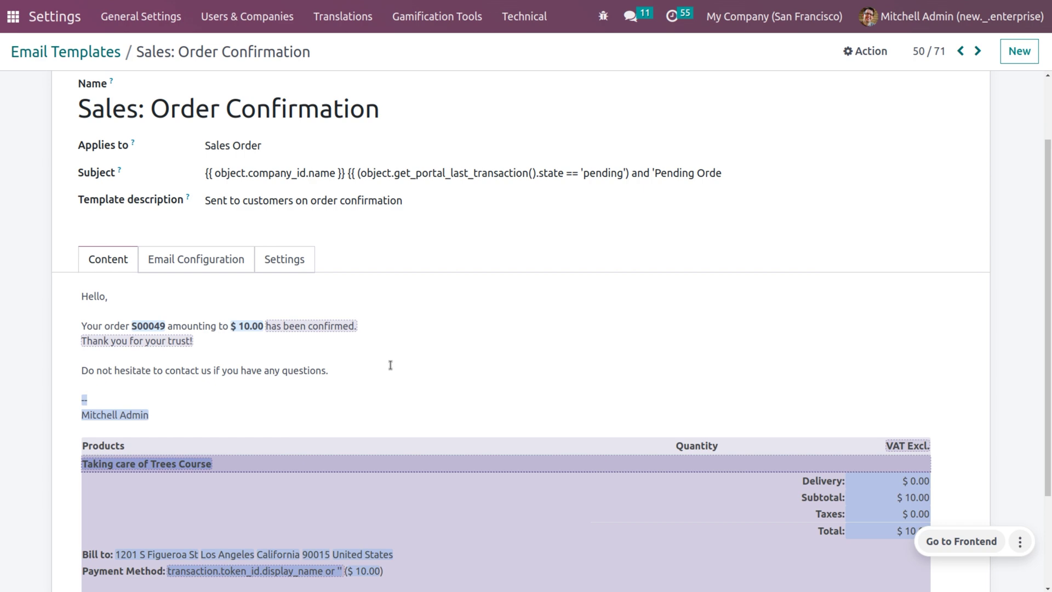
pyautogui.scroll(-3, 390, 365)
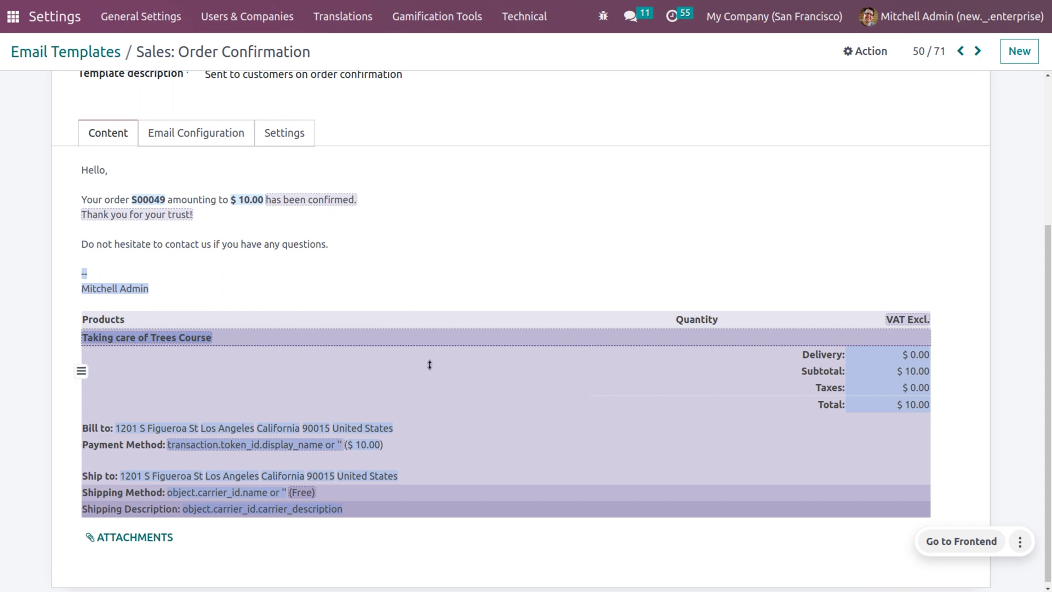
pyautogui.scroll(-1, 428, 368)
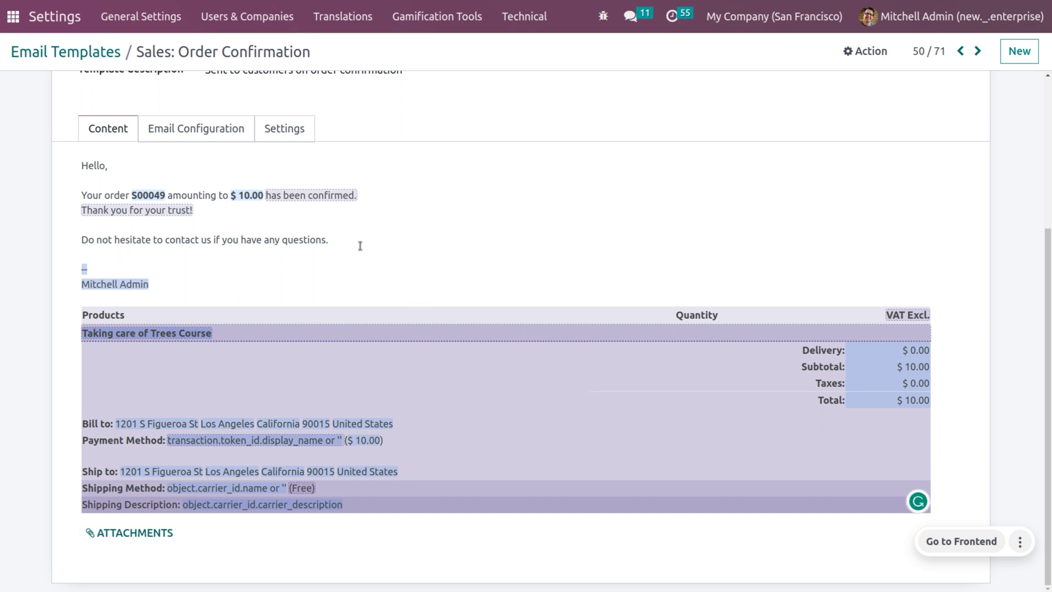
pyautogui.press('Return')
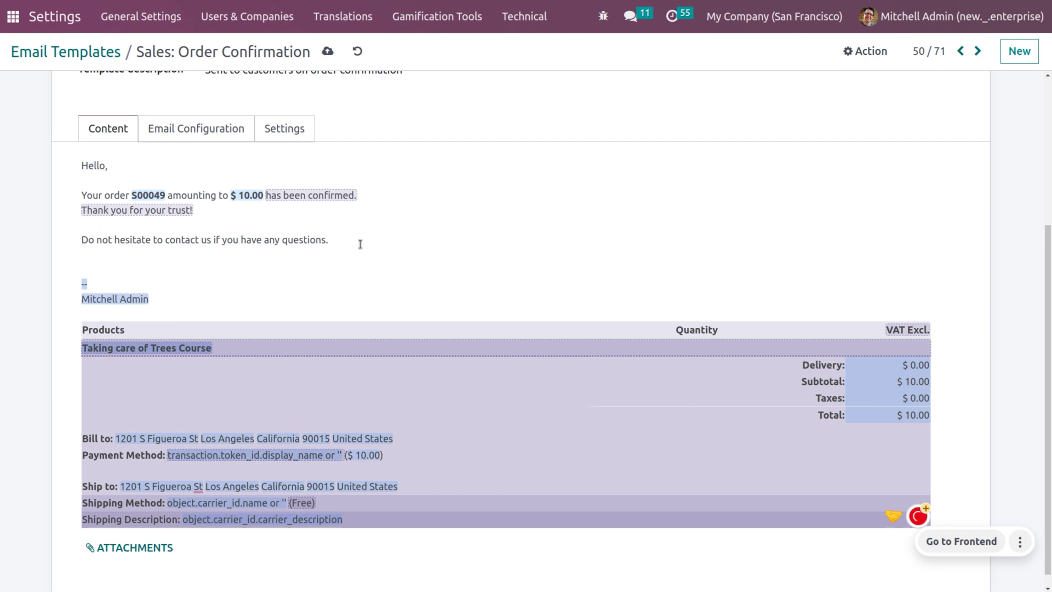
# Step: Insert a Signature block from the / command list on the new blank line
pyautogui.write('/')
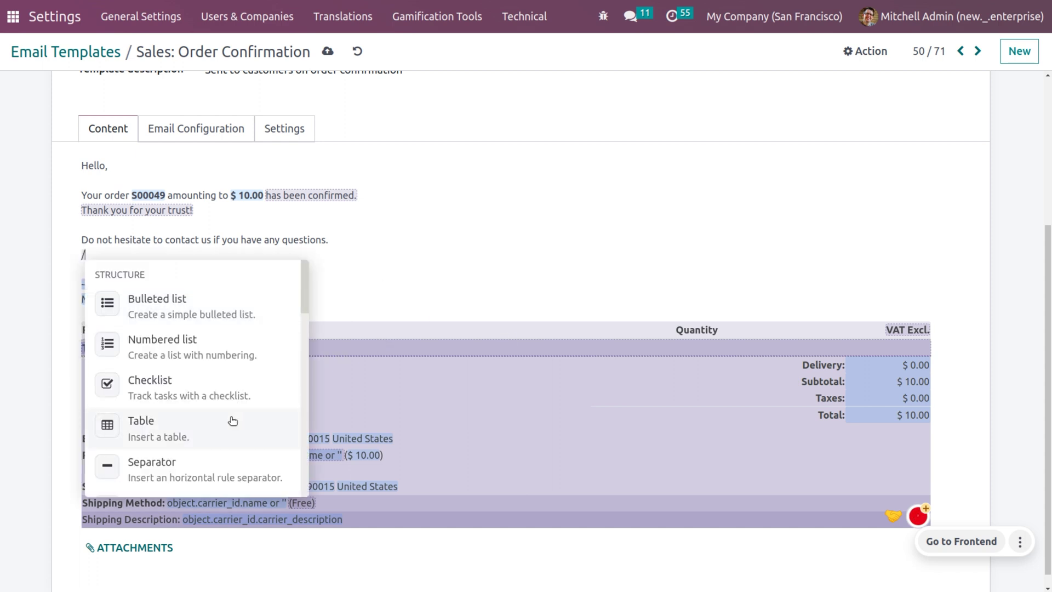
pyautogui.scroll(-2, 222, 422)
pyautogui.scroll(-2, 225, 421)
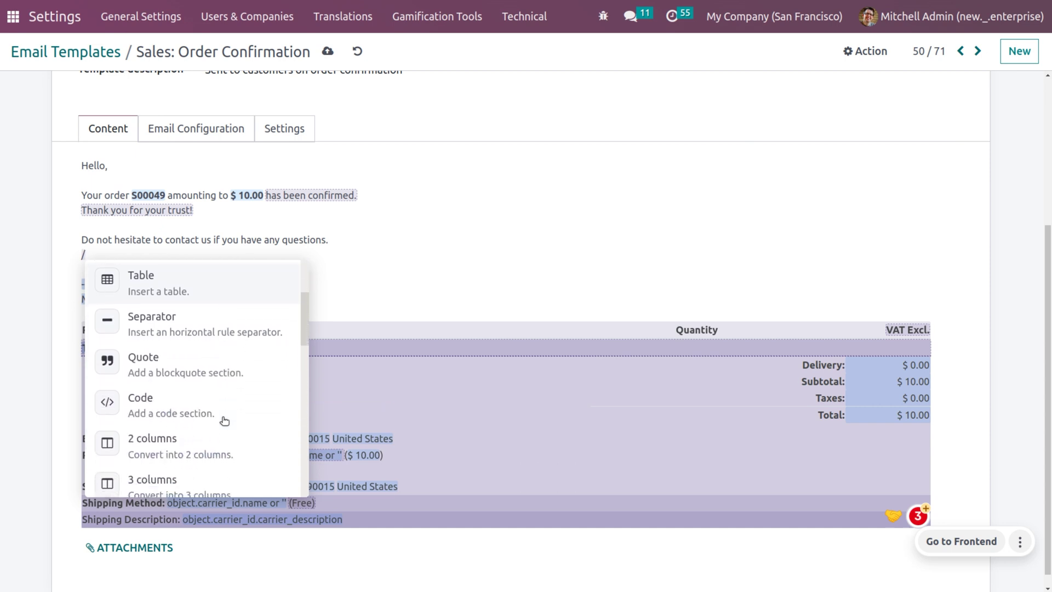
pyautogui.scroll(-3, 225, 421)
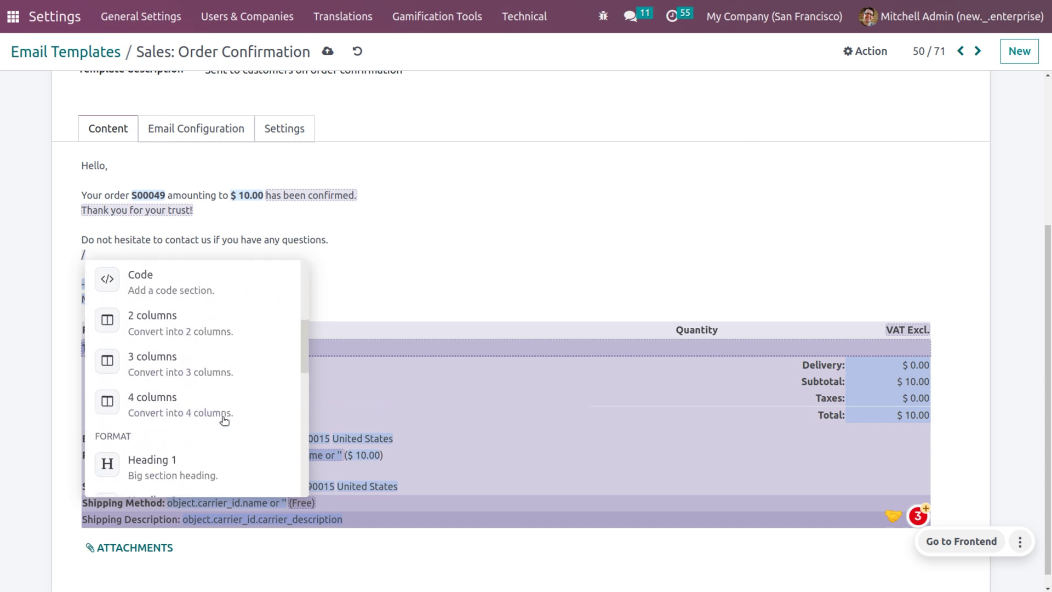
pyautogui.scroll(-1, 224, 421)
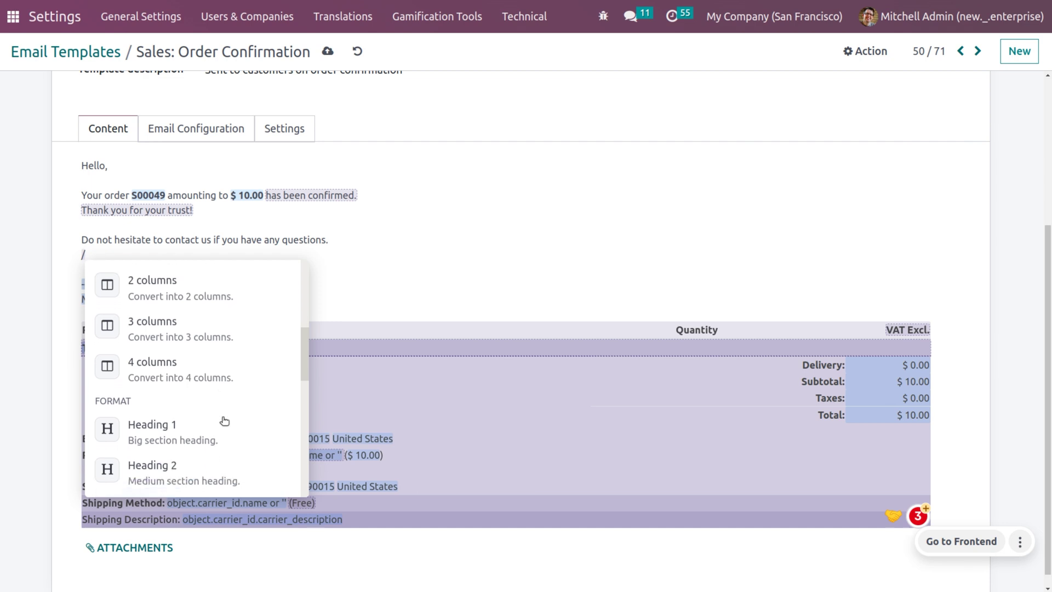
pyautogui.scroll(-3, 224, 421)
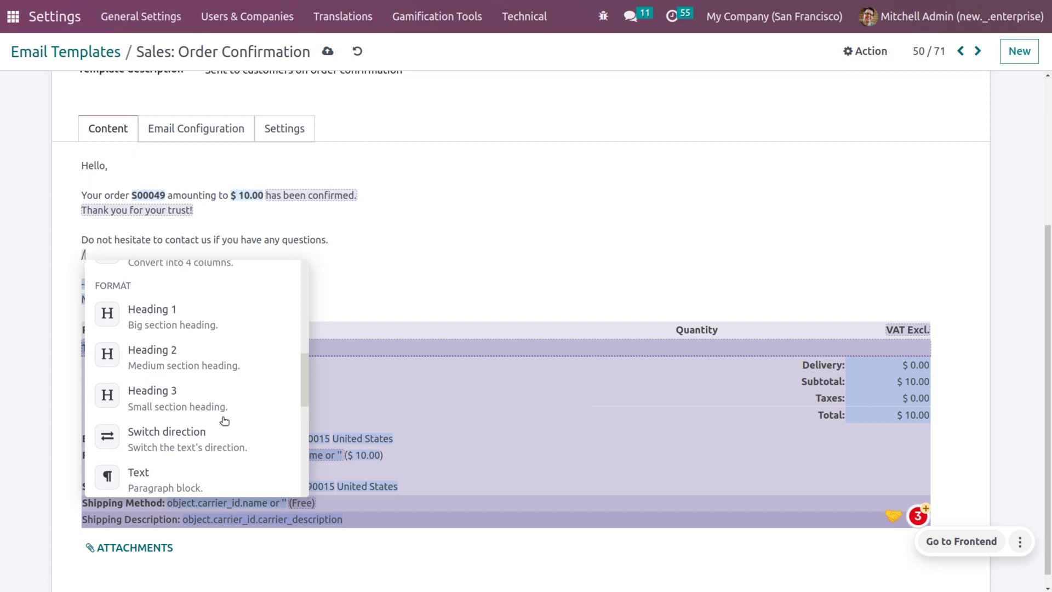
pyautogui.scroll(-2, 225, 421)
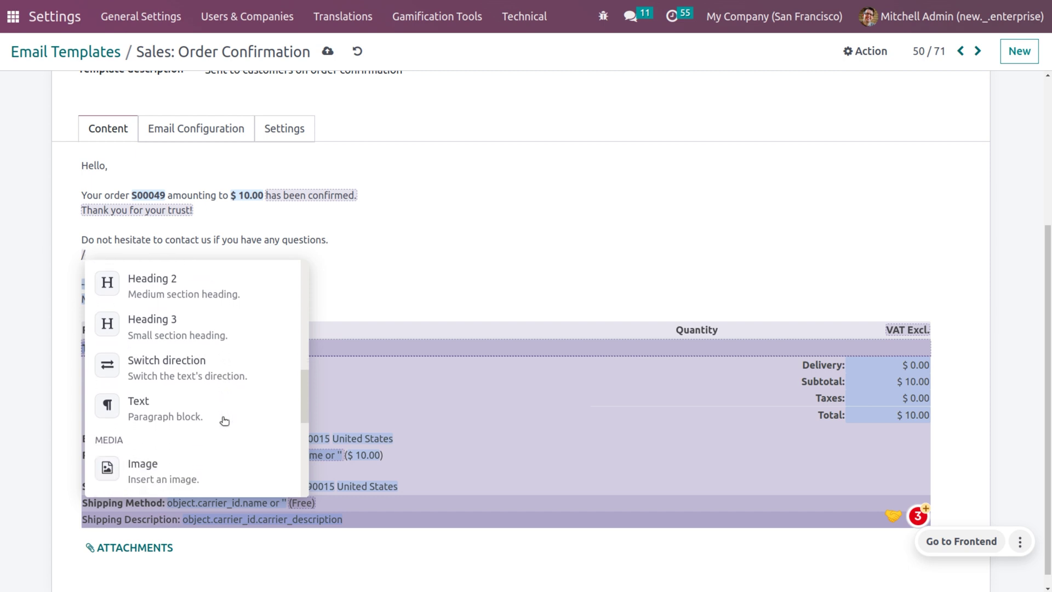
pyautogui.scroll(-2, 224, 421)
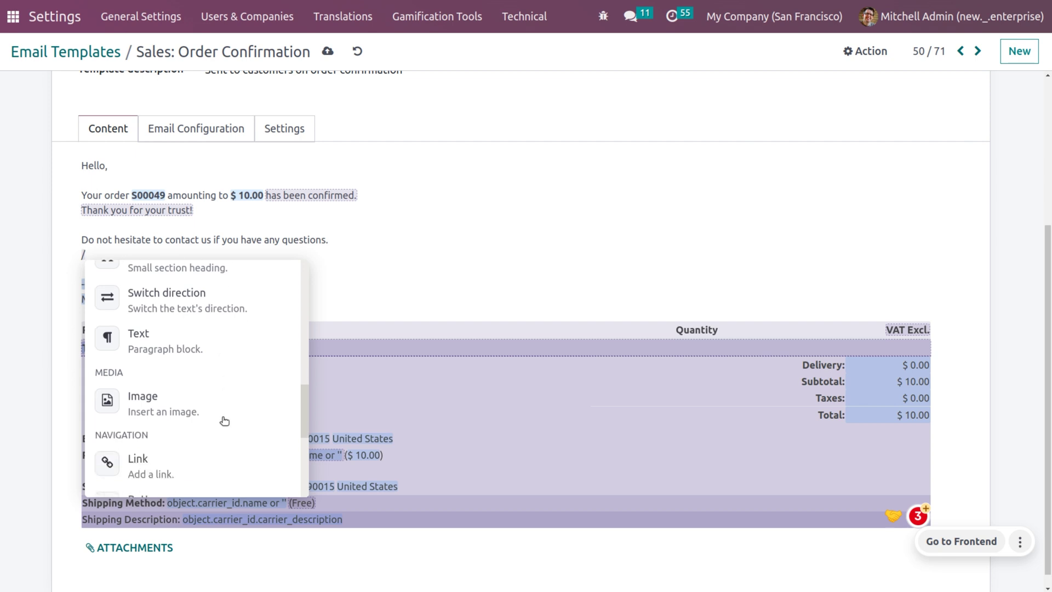
pyautogui.scroll(-4, 224, 421)
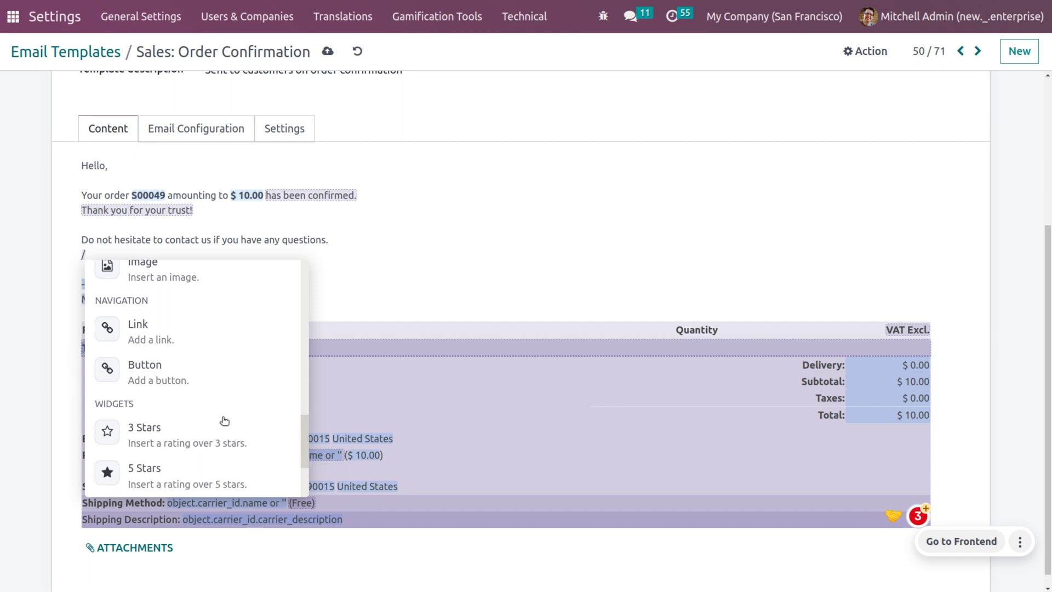
pyautogui.scroll(-2, 225, 421)
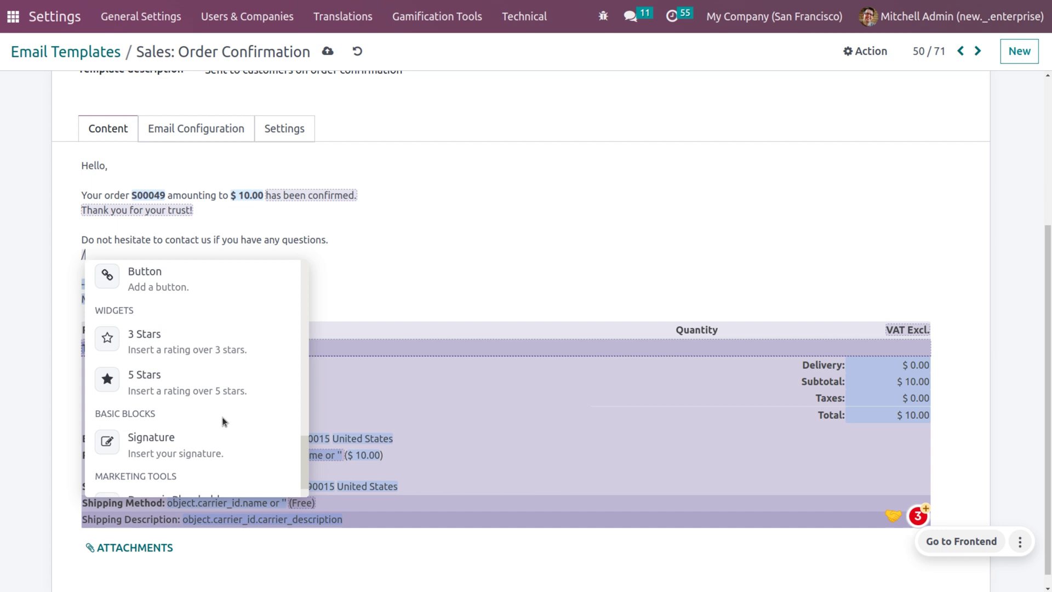
pyautogui.scroll(-1, 224, 421)
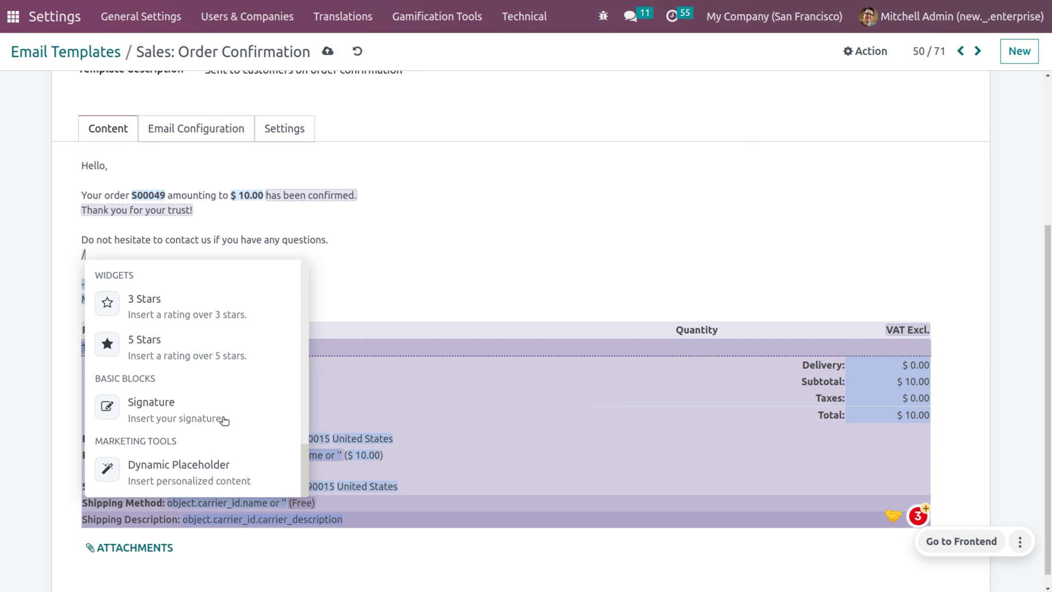
pyautogui.click(223, 419)
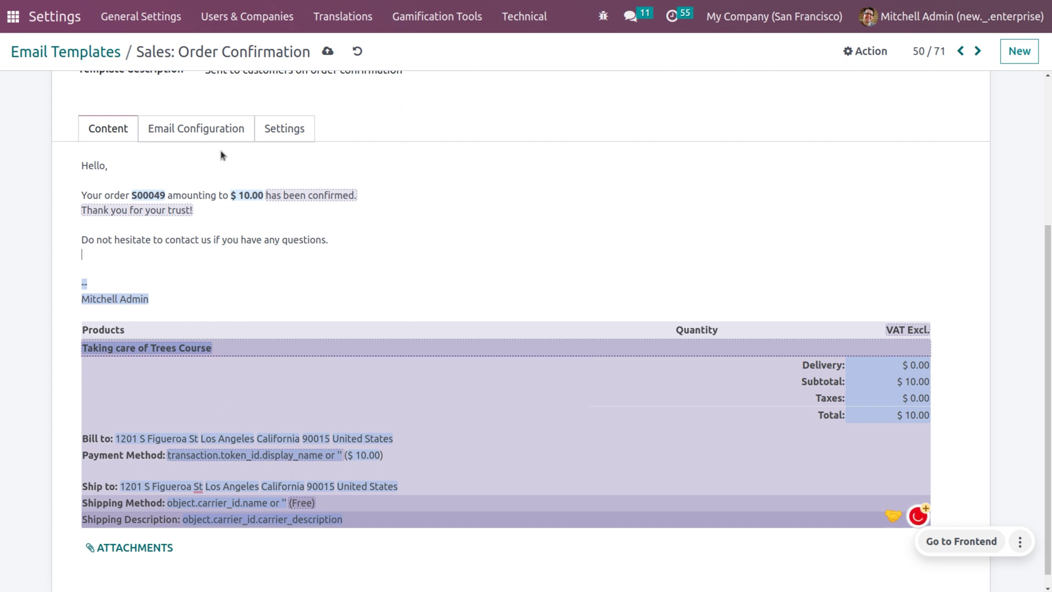
# Step: Review the Email Configuration and Settings tabs, showing outgoing mail server 'outgoing'
pyautogui.click(194, 130)
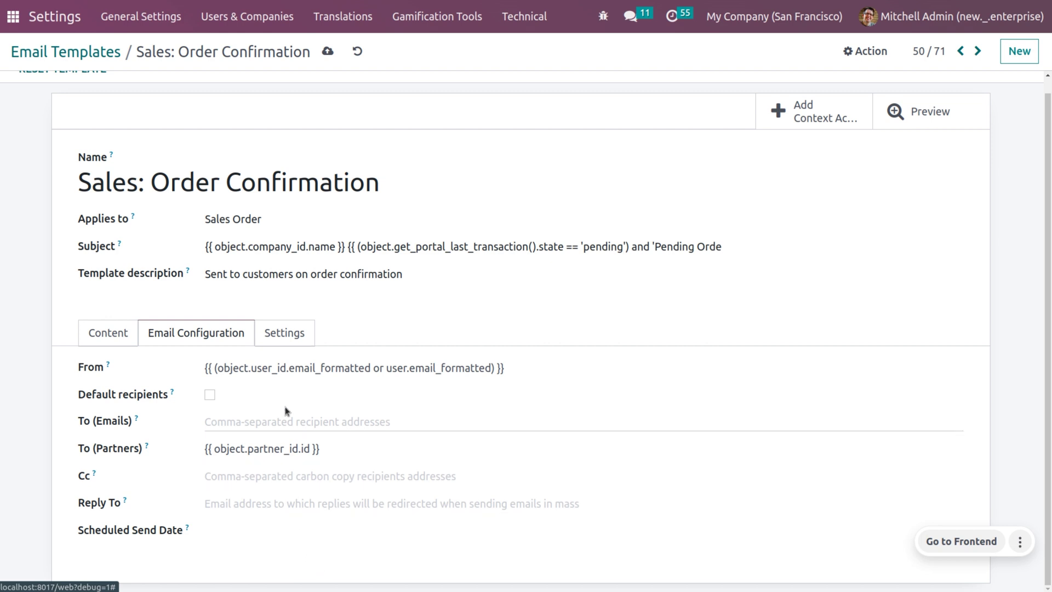
pyautogui.click(284, 333)
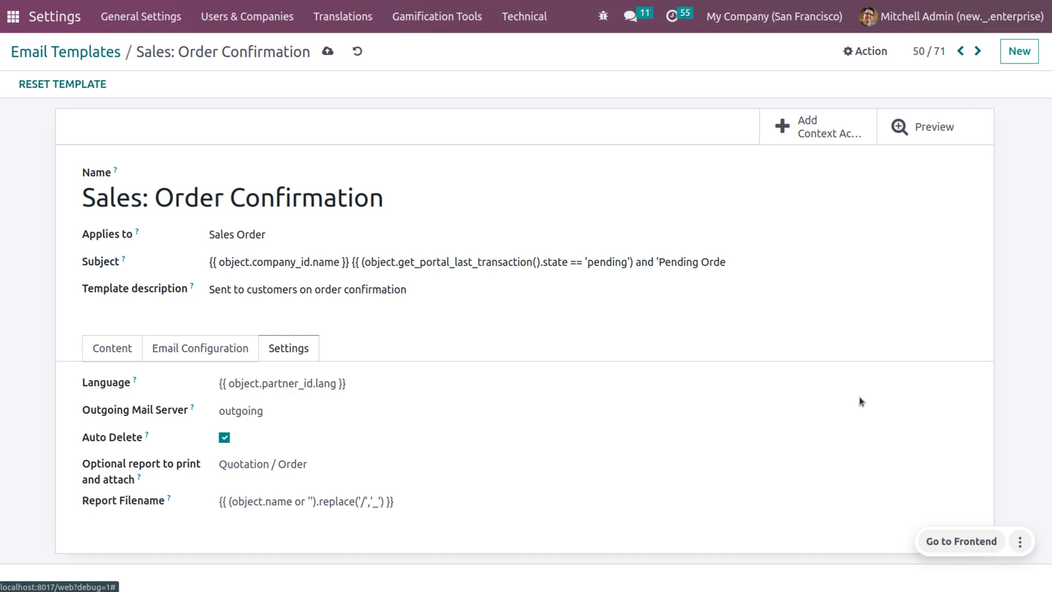
# Step: Test the 'outgoing' mail server's connection and return to Sales: Order Confirmation
pyautogui.click(955, 411)
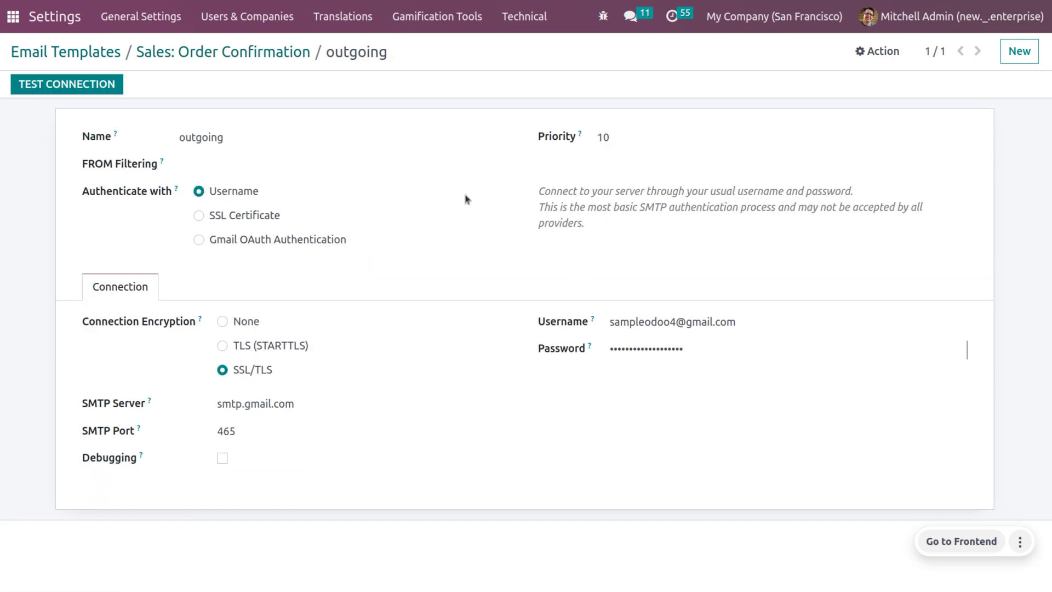
pyautogui.click(109, 86)
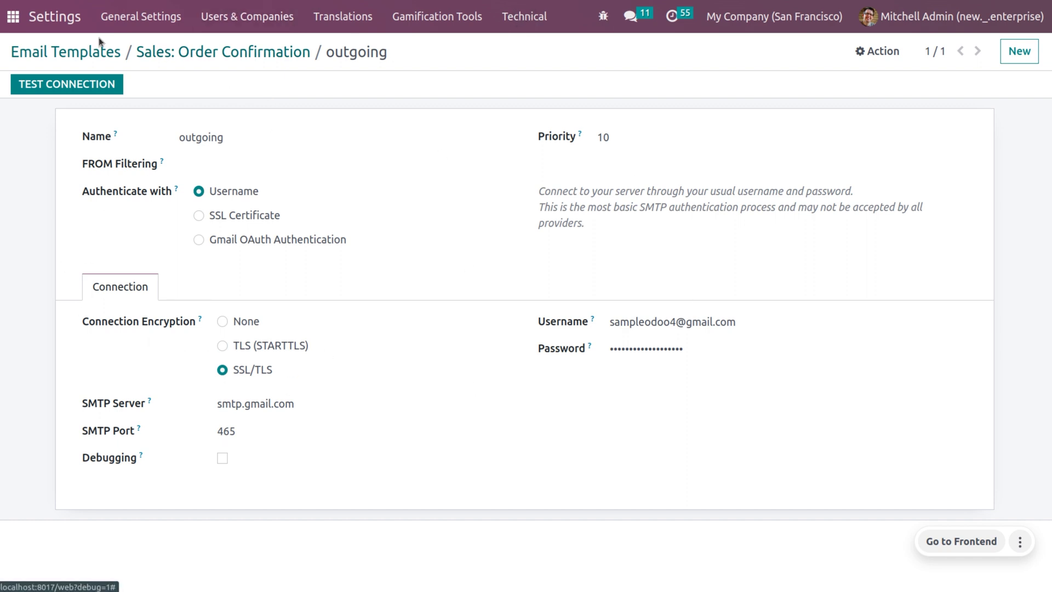
pyautogui.click(191, 54)
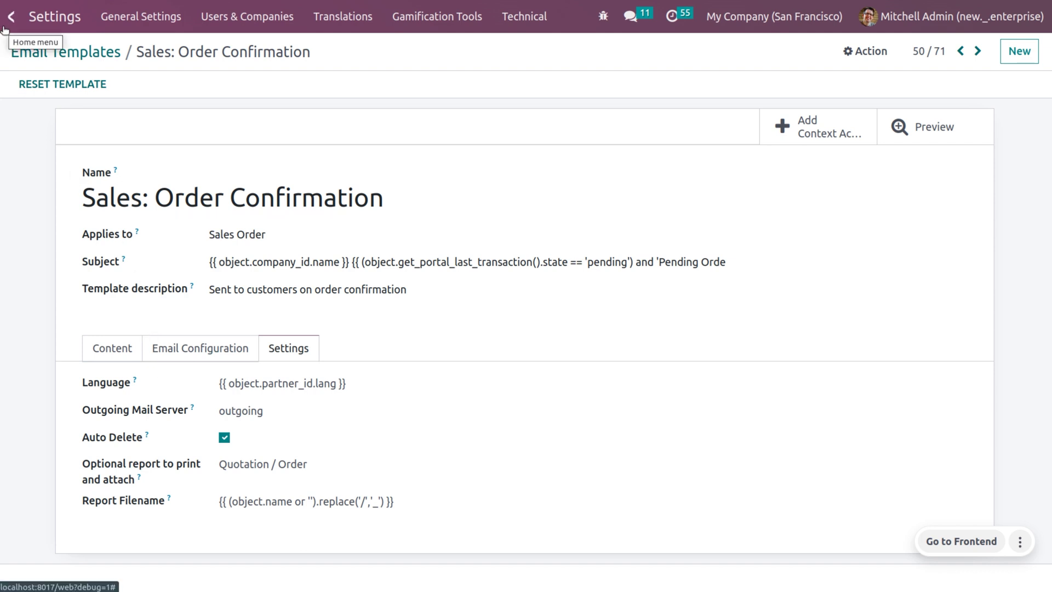
# Step: Go back to the Email Templates list and open Sales: Order Cancellation
pyautogui.click(59, 55)
pyautogui.scroll(-8, 200, 387)
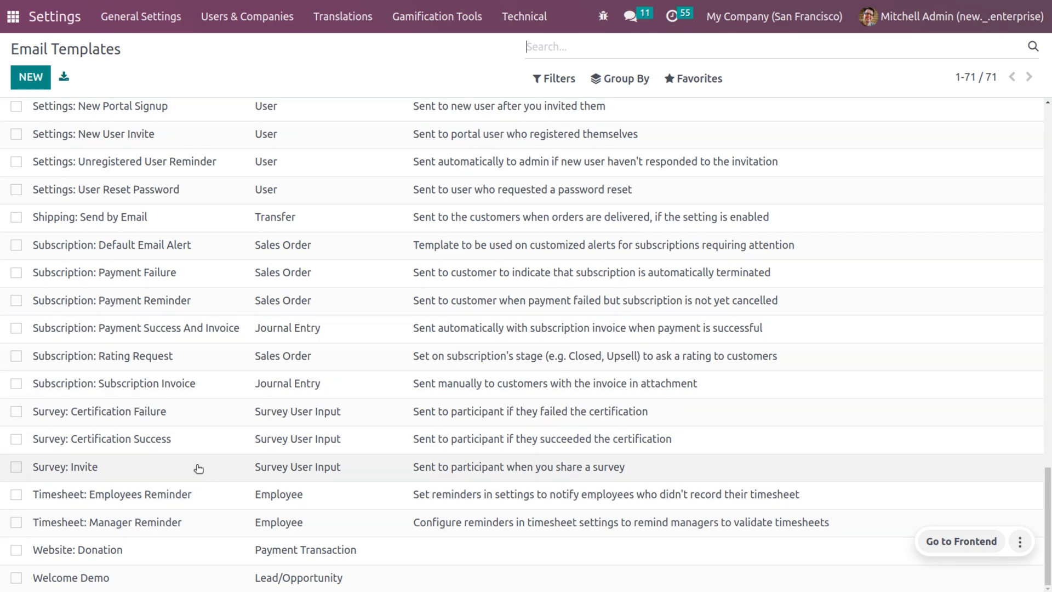
pyautogui.scroll(15, 222, 399)
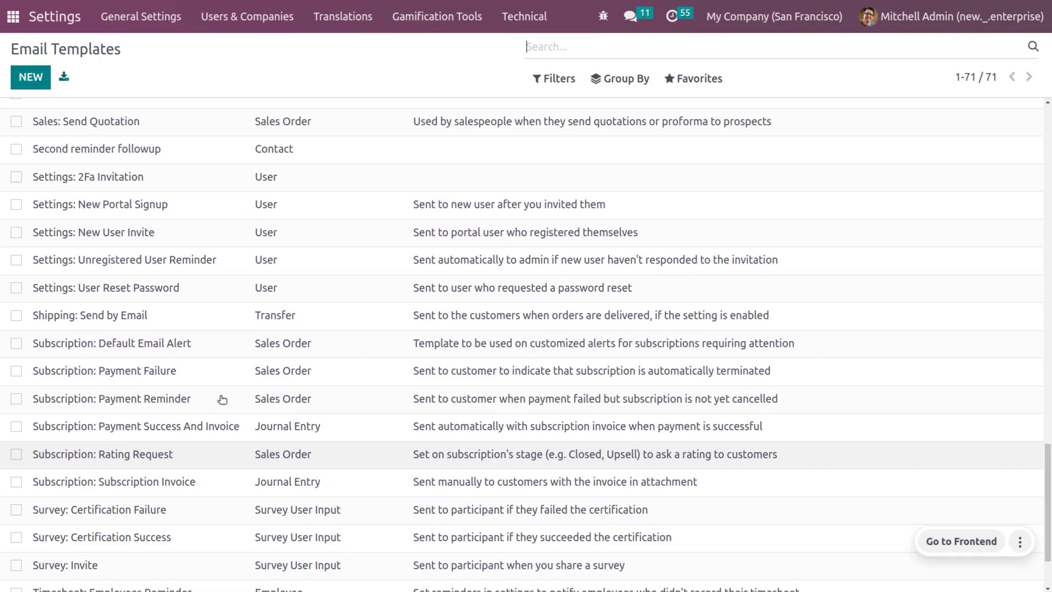
pyautogui.scroll(8, 222, 399)
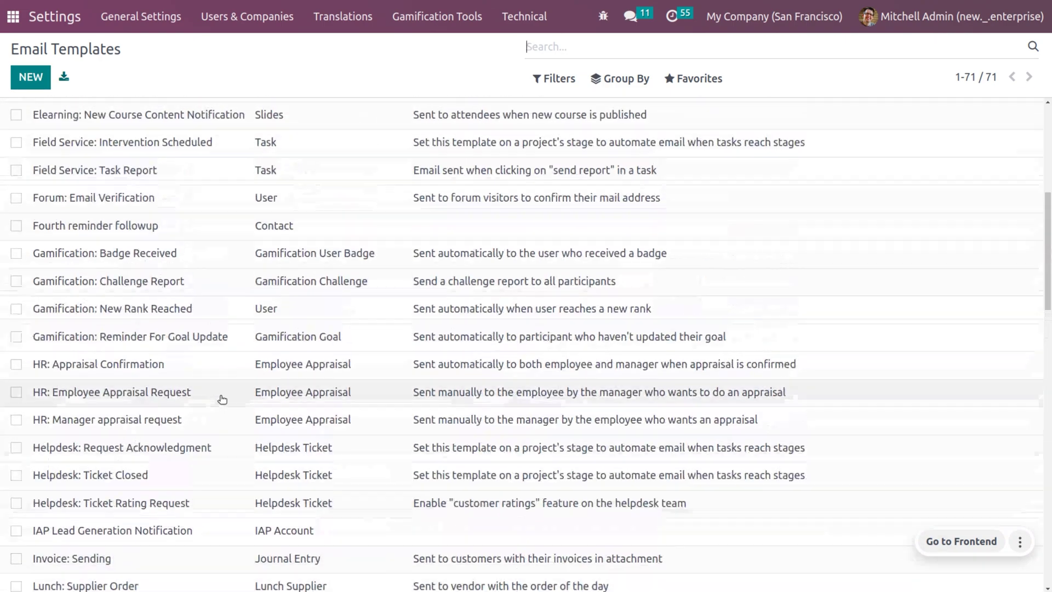
pyautogui.scroll(3, 222, 399)
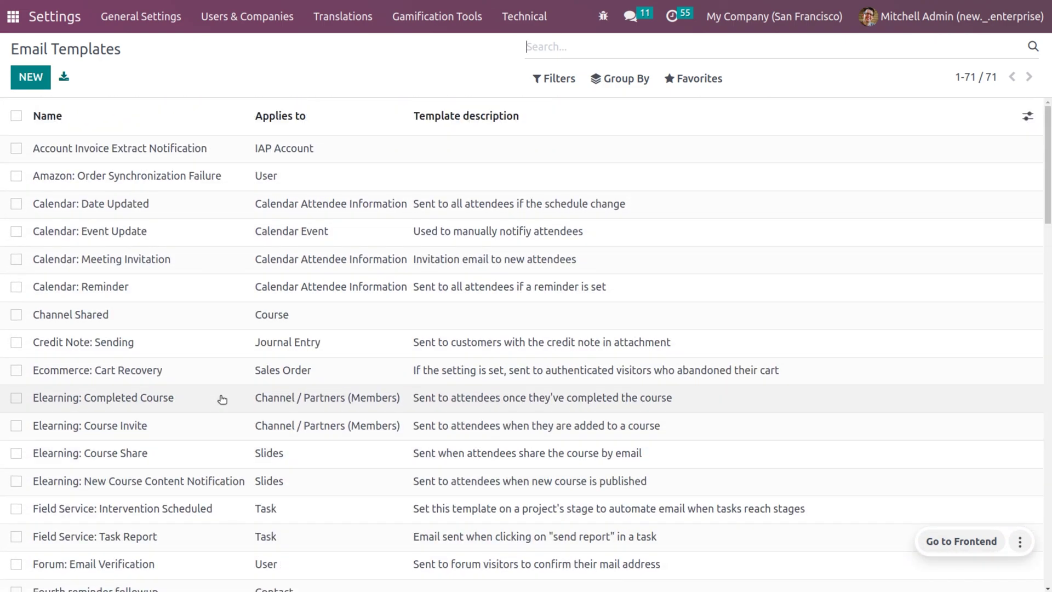
pyautogui.scroll(-5, 222, 399)
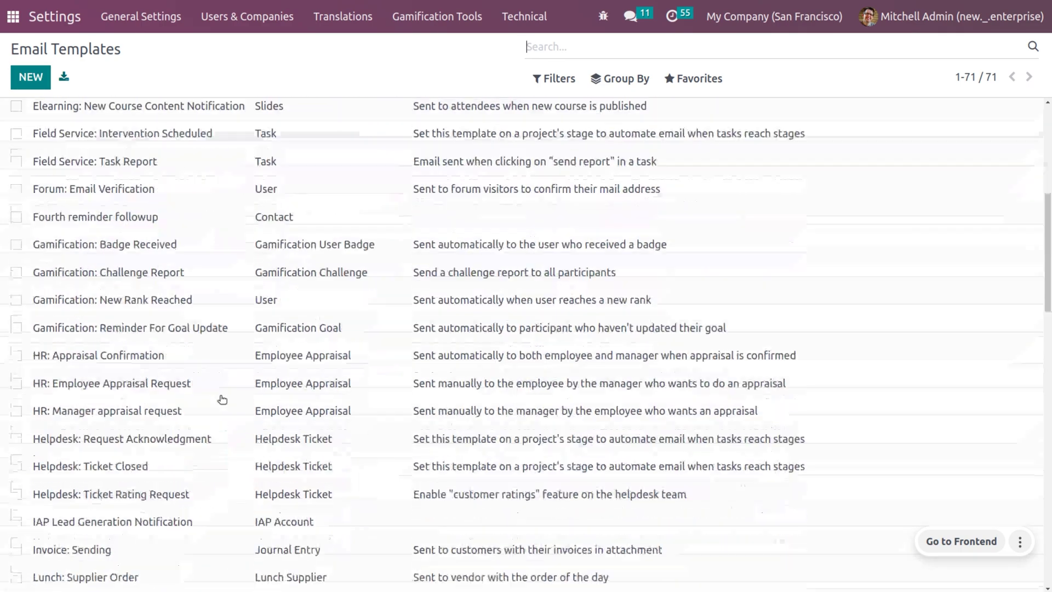
pyautogui.scroll(-7, 222, 399)
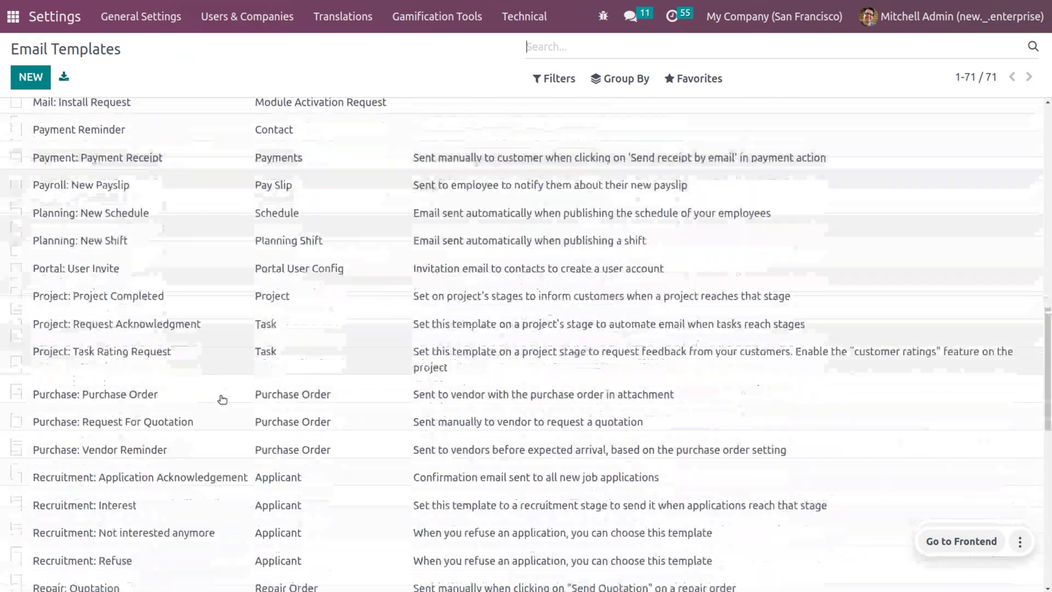
pyautogui.scroll(-4, 222, 399)
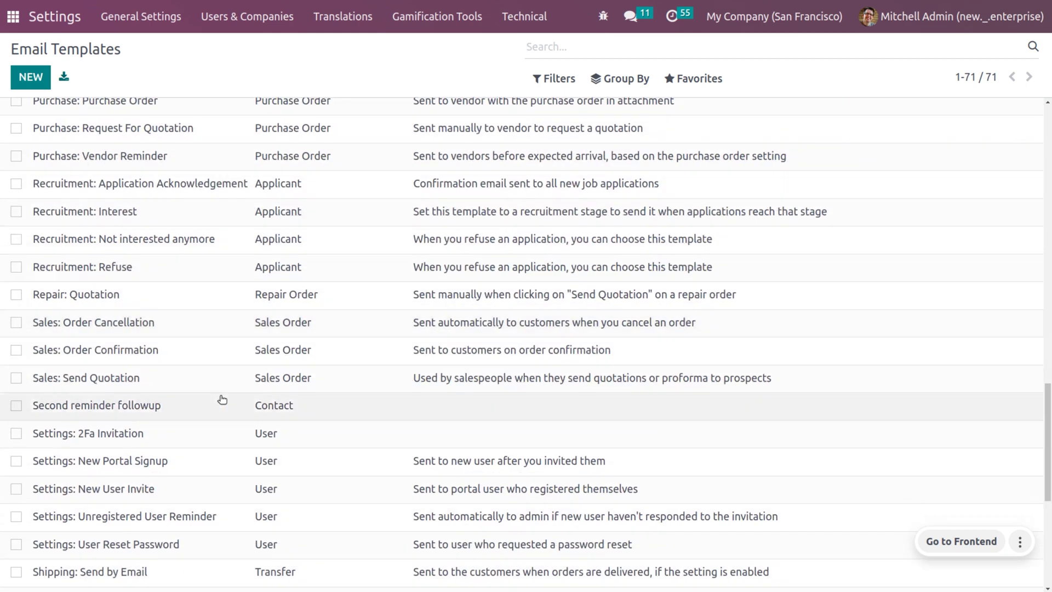
pyautogui.click(152, 321)
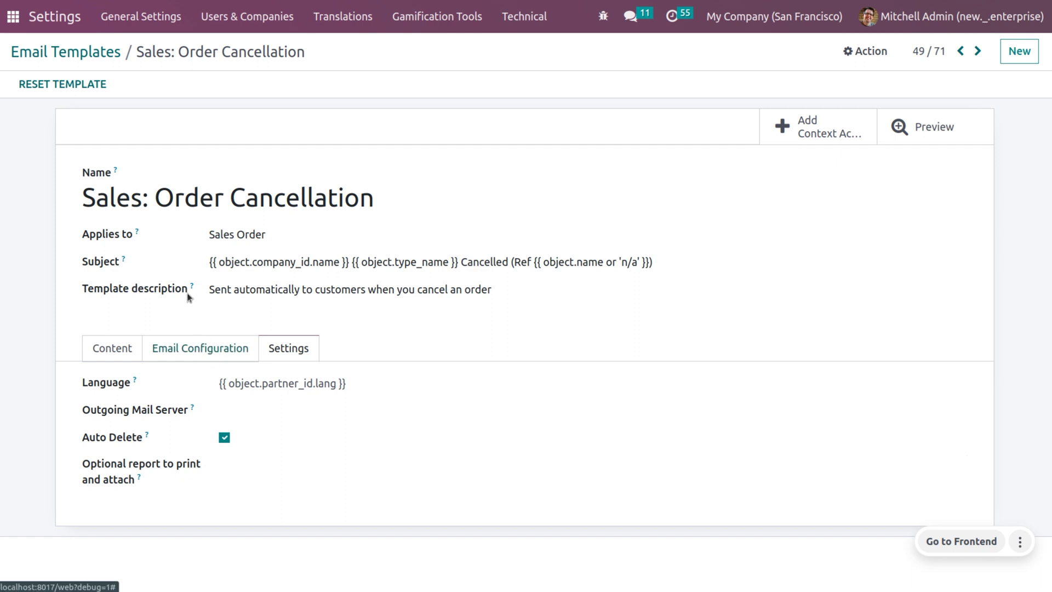
# Step: Set the Order Cancellation template's Outgoing Mail Server to 'outgoing' and save
pyautogui.click(218, 349)
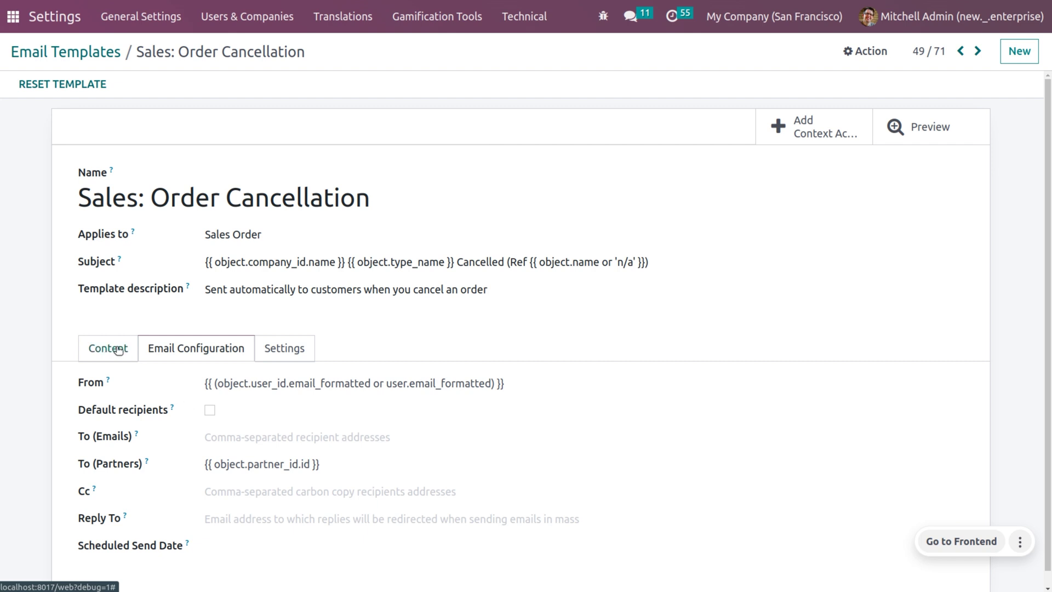
pyautogui.click(274, 345)
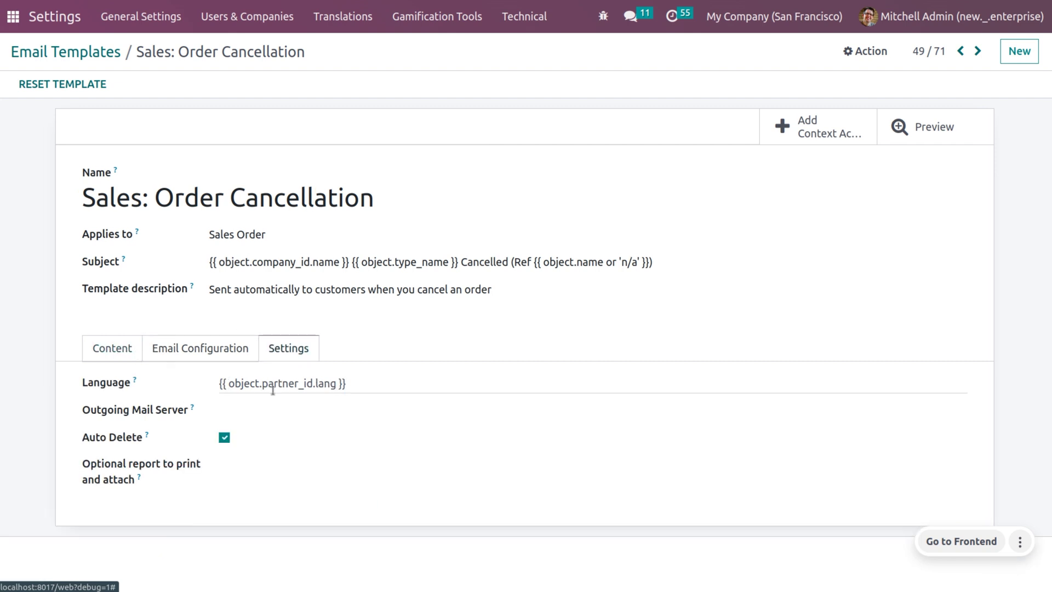
pyautogui.click(263, 417)
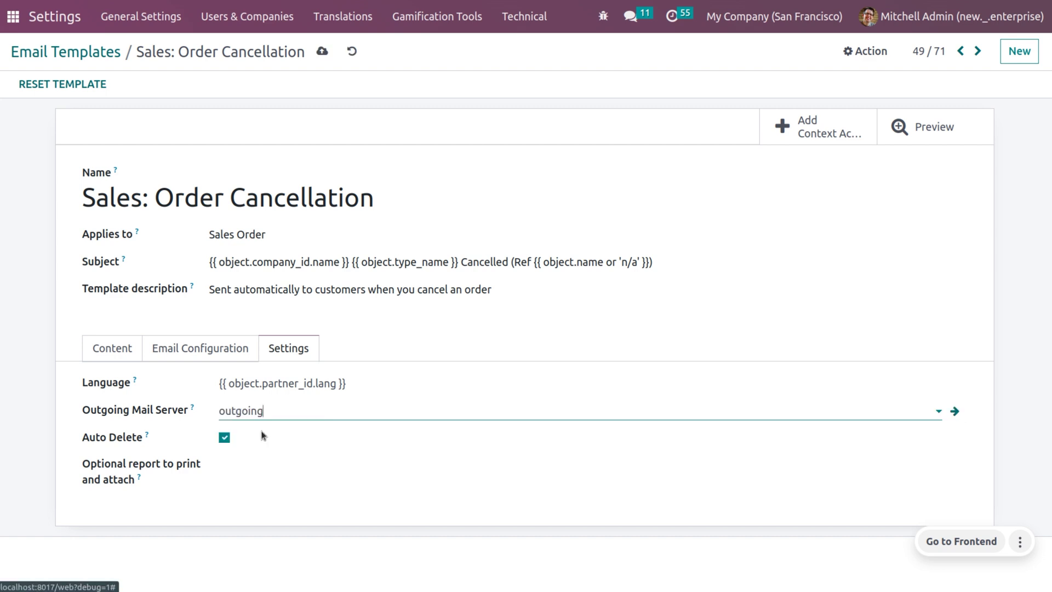
pyautogui.click(265, 435)
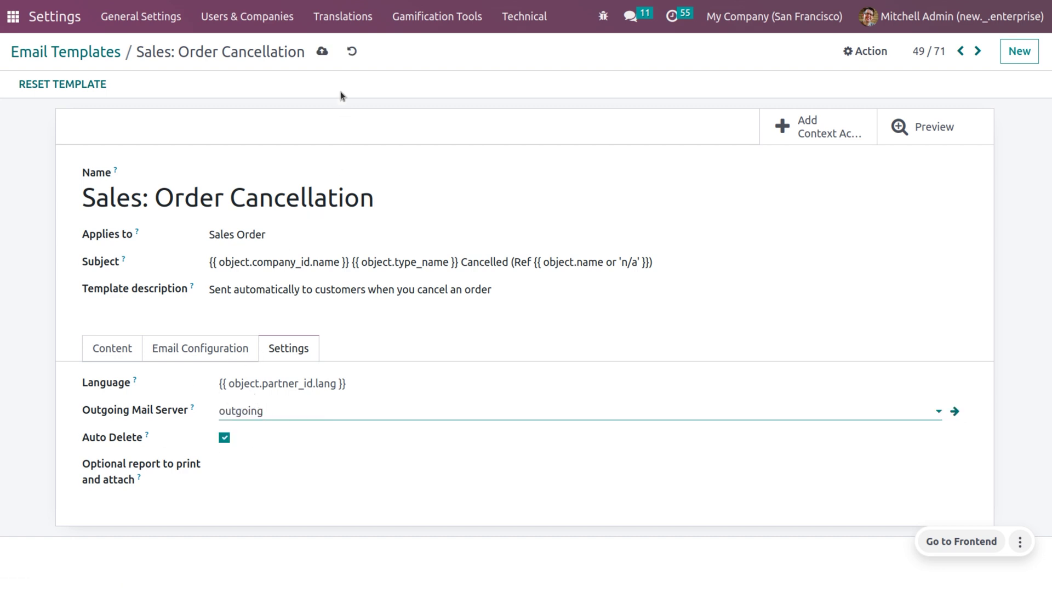
pyautogui.click(323, 52)
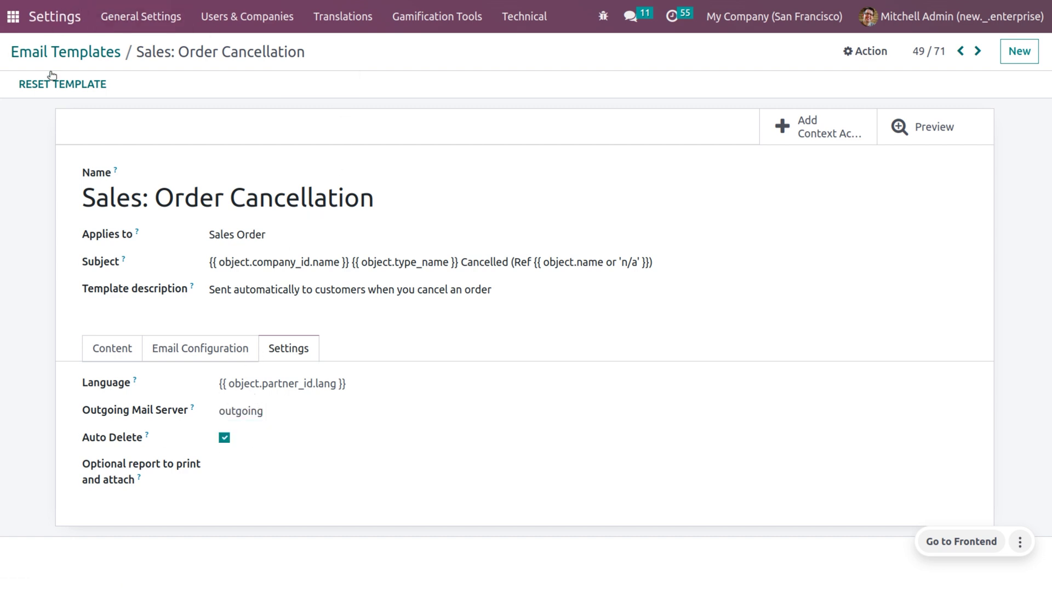
# Step: Create quotation S00073 in Sales for customer Deco Addict, checking the customer record
pyautogui.click(14, 17)
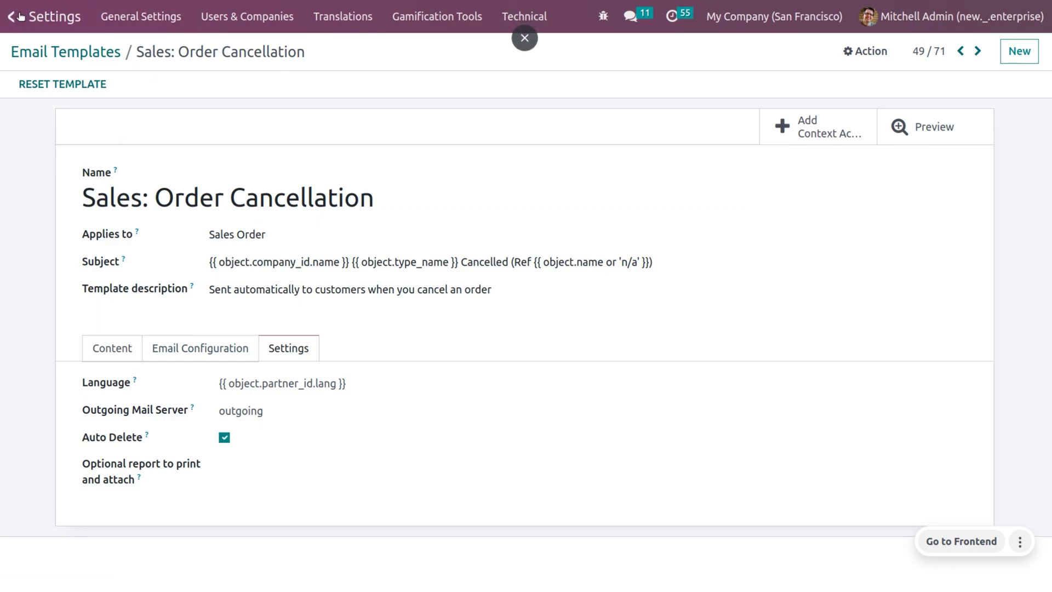
pyautogui.write('sa')
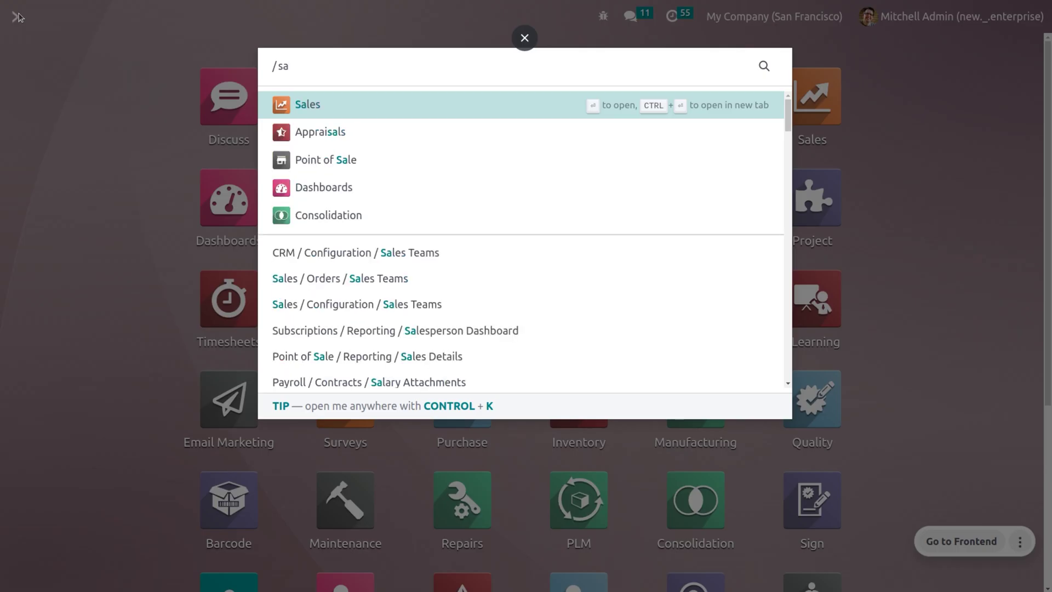
pyautogui.press('Return')
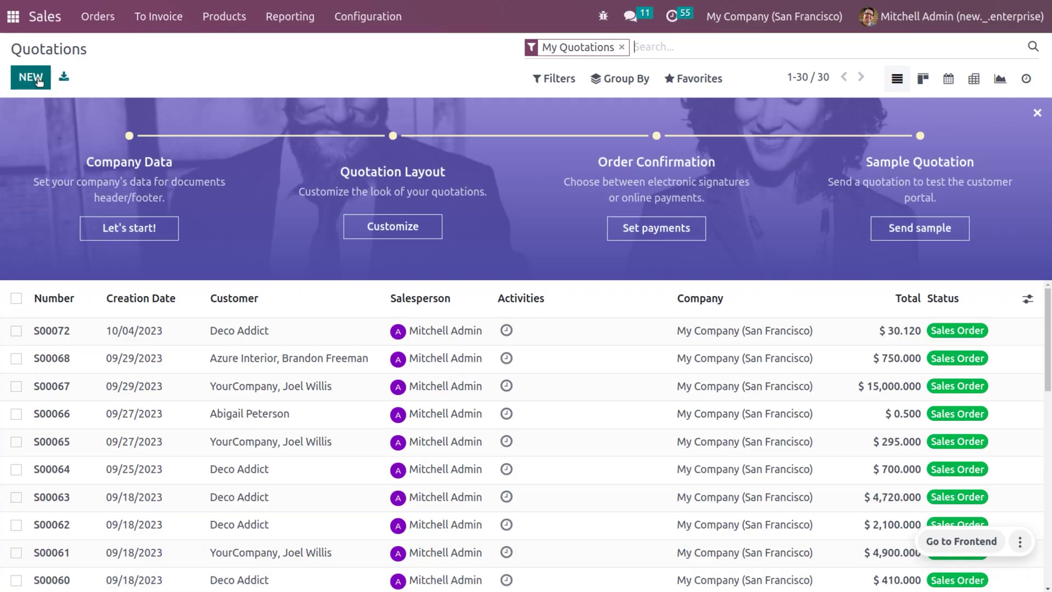
pyautogui.click(36, 82)
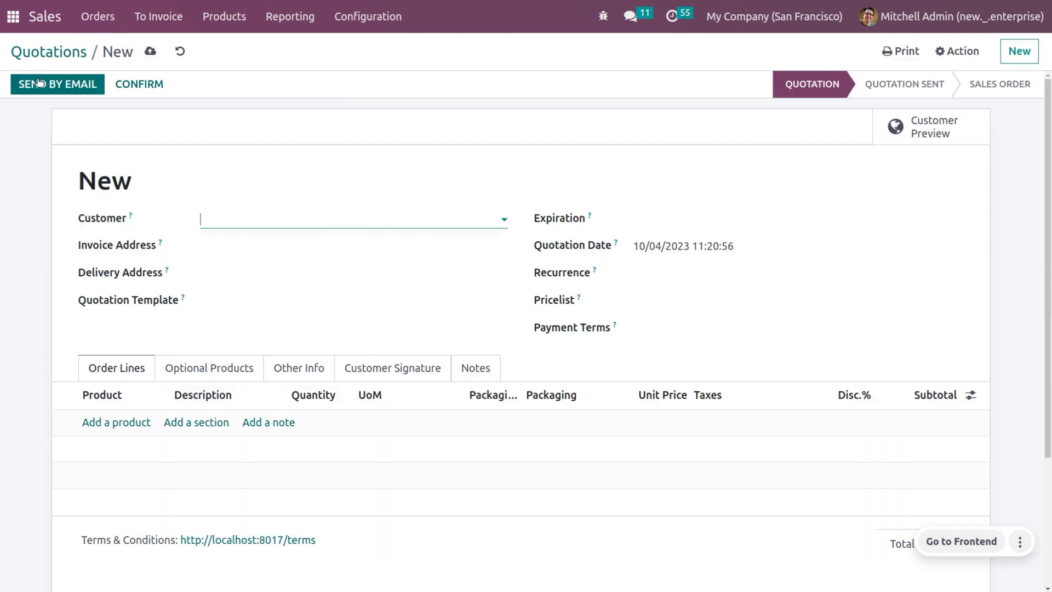
pyautogui.click(213, 221)
pyautogui.click(245, 244)
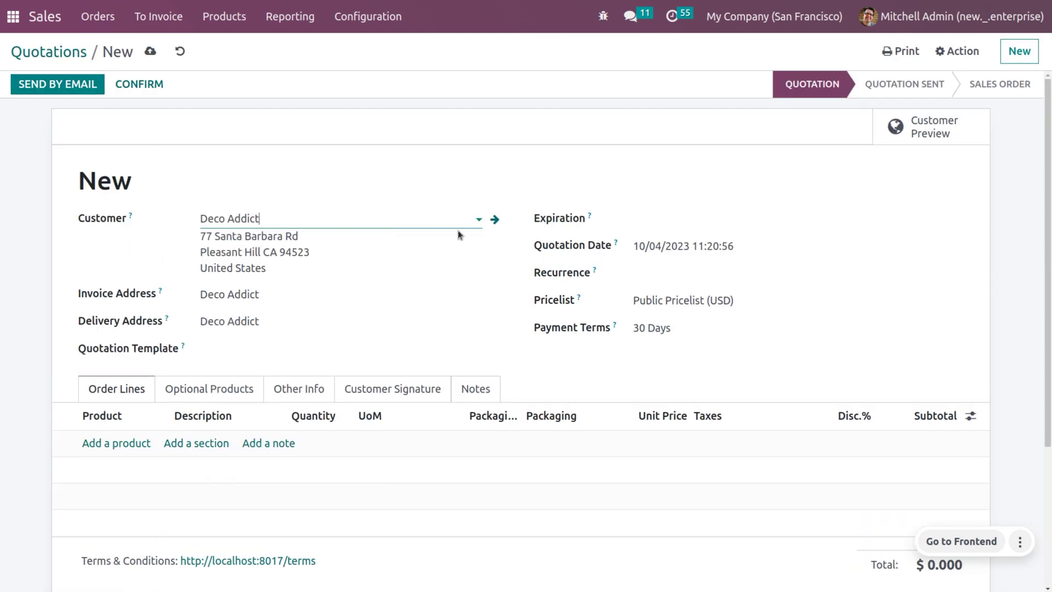
pyautogui.click(496, 219)
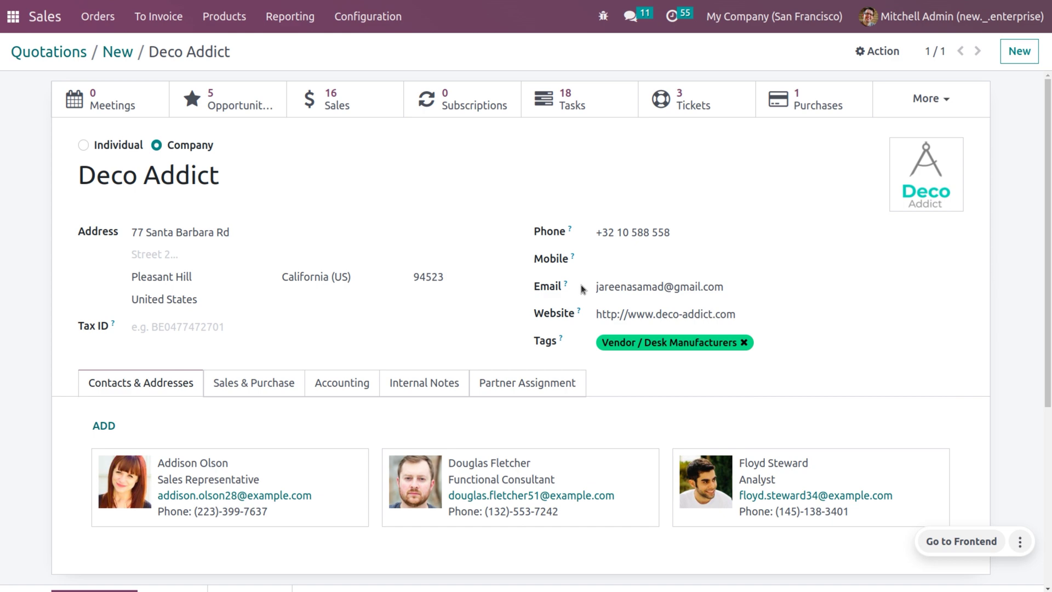
pyautogui.click(124, 53)
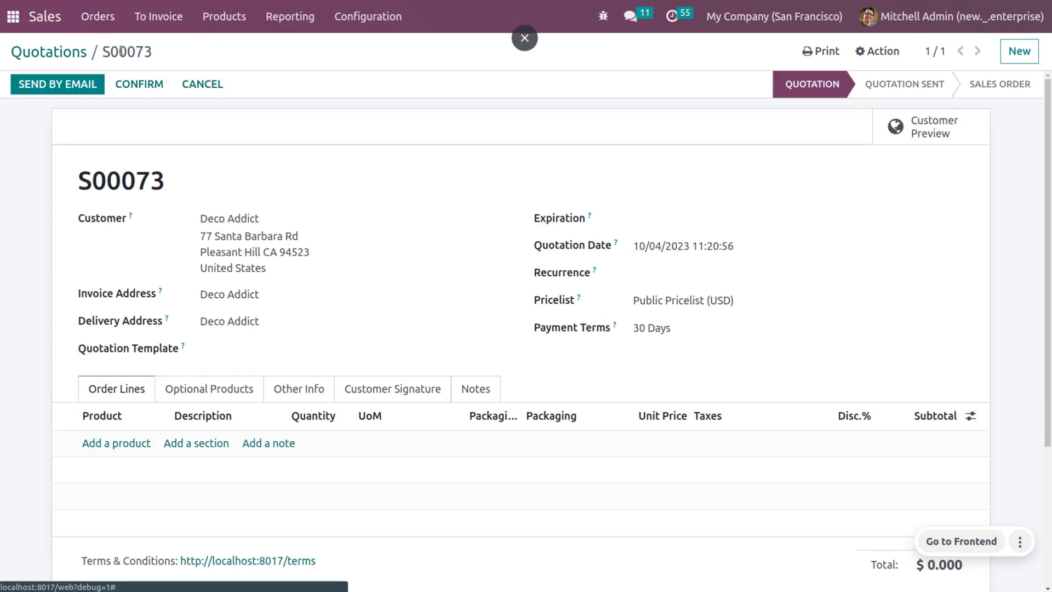
# Step: Add one Book line to quotation S00073, save it, and confirm it as a sales order
pyautogui.click(87, 443)
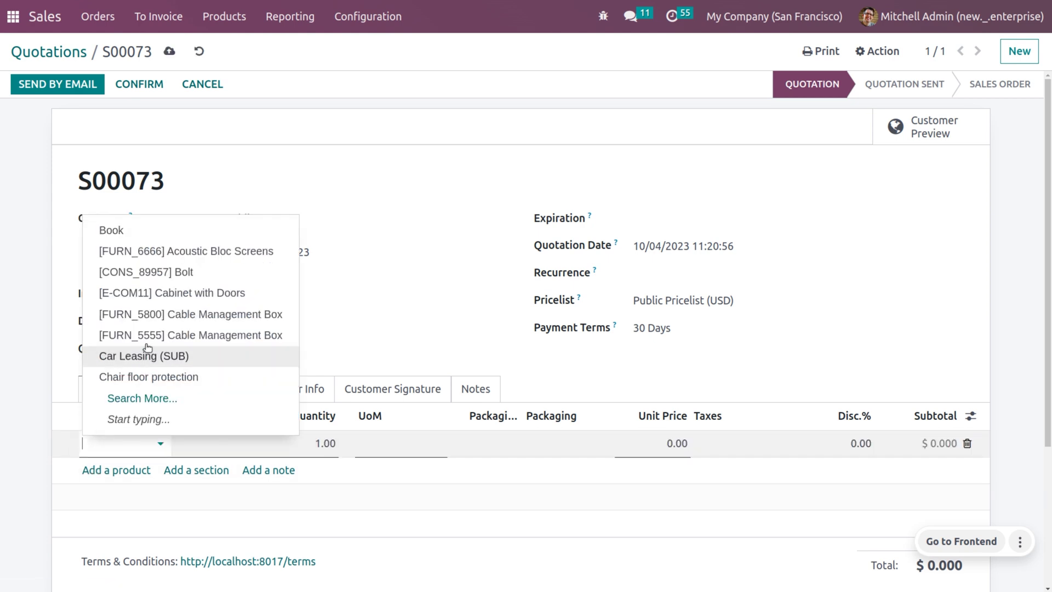
pyautogui.click(173, 232)
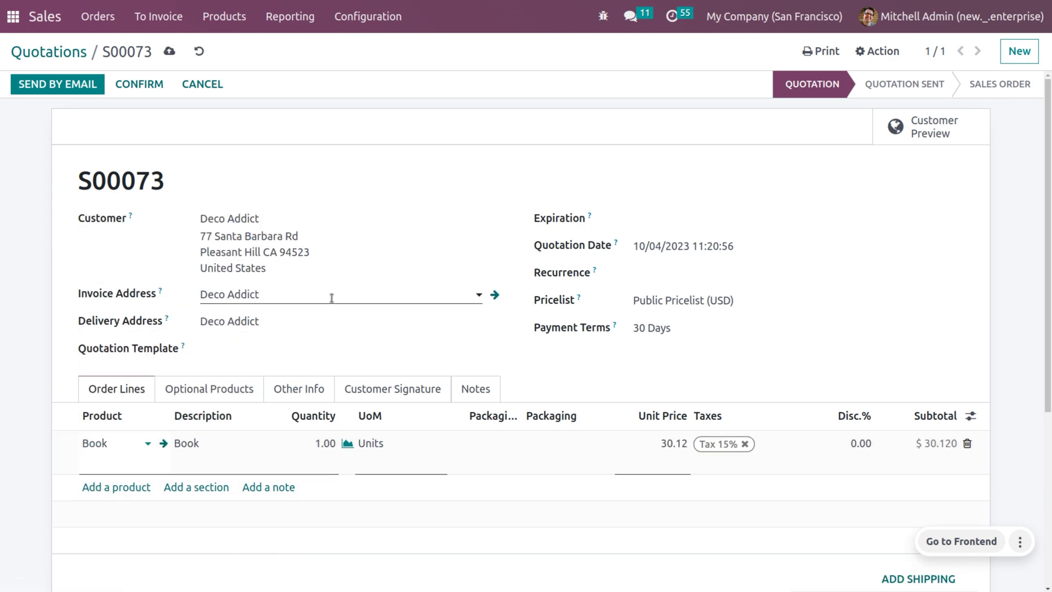
pyautogui.click(171, 51)
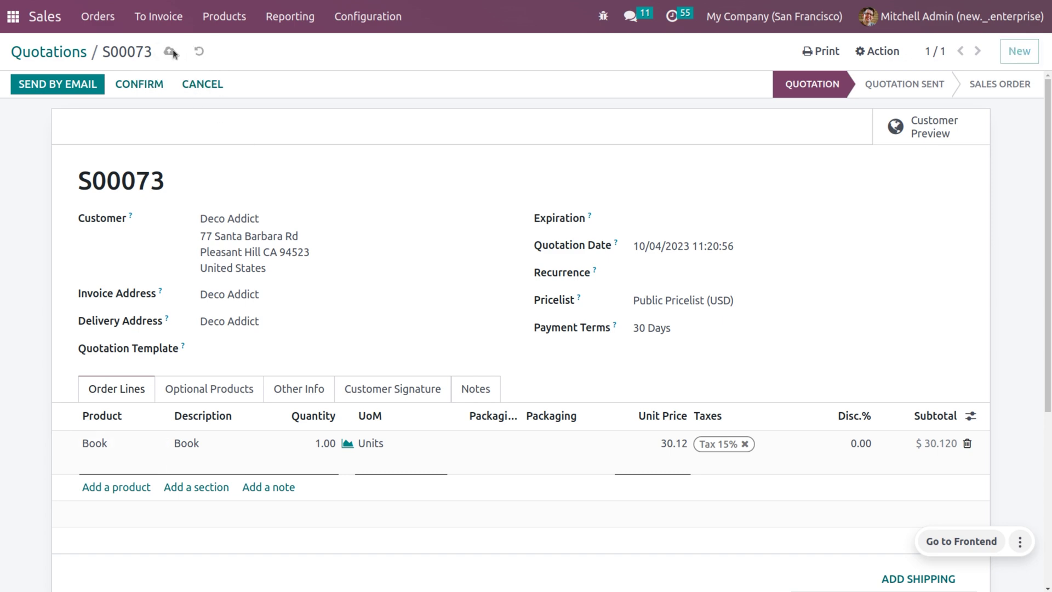
pyautogui.click(139, 85)
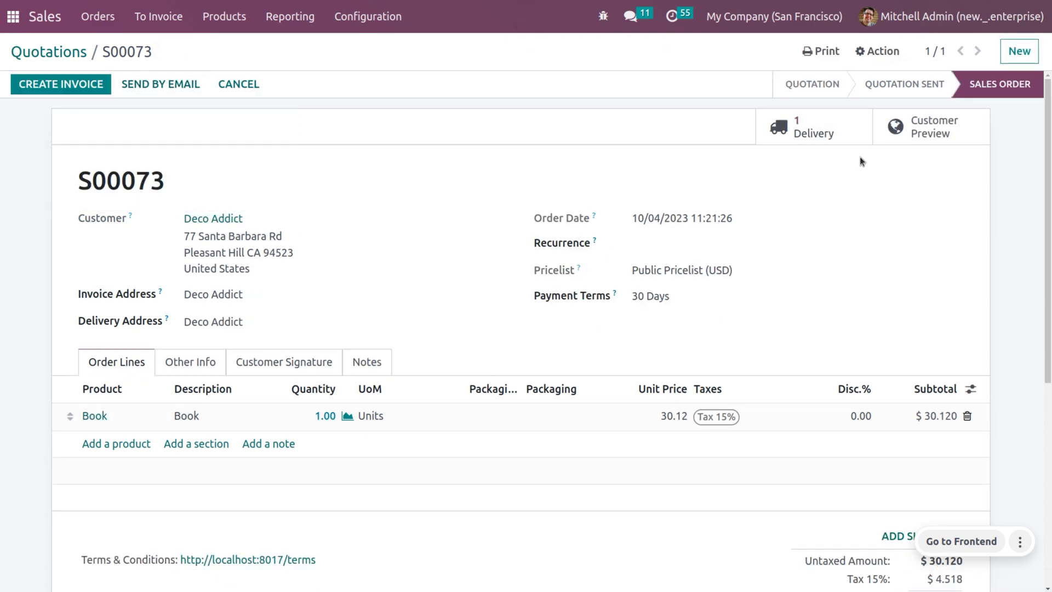
# Step: Set the delivered quantity and validate delivery WH/OUT/00041 for the Book
pyautogui.click(831, 115)
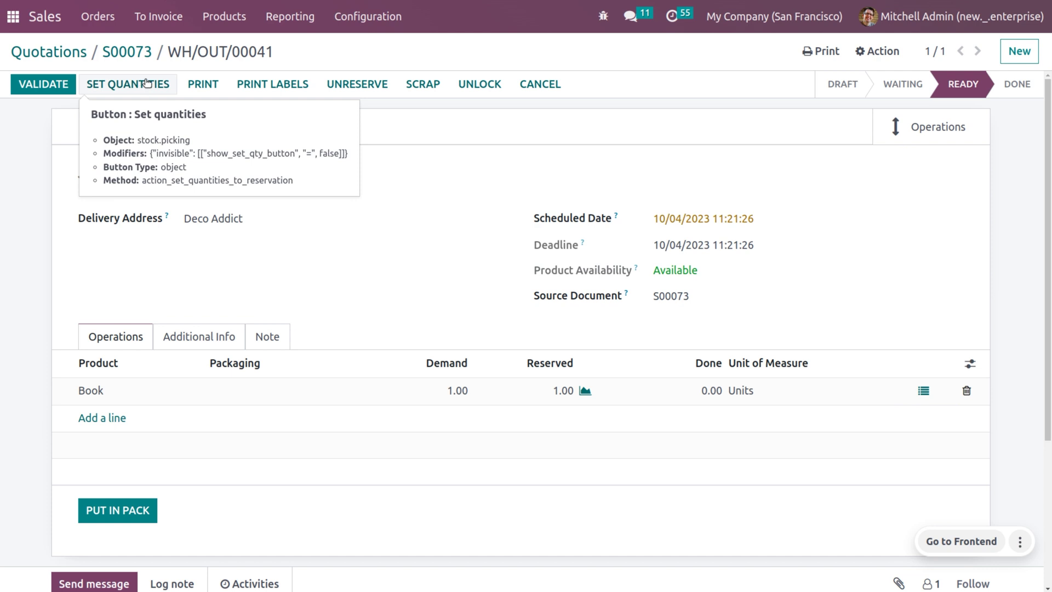
pyautogui.click(147, 84)
pyautogui.click(44, 88)
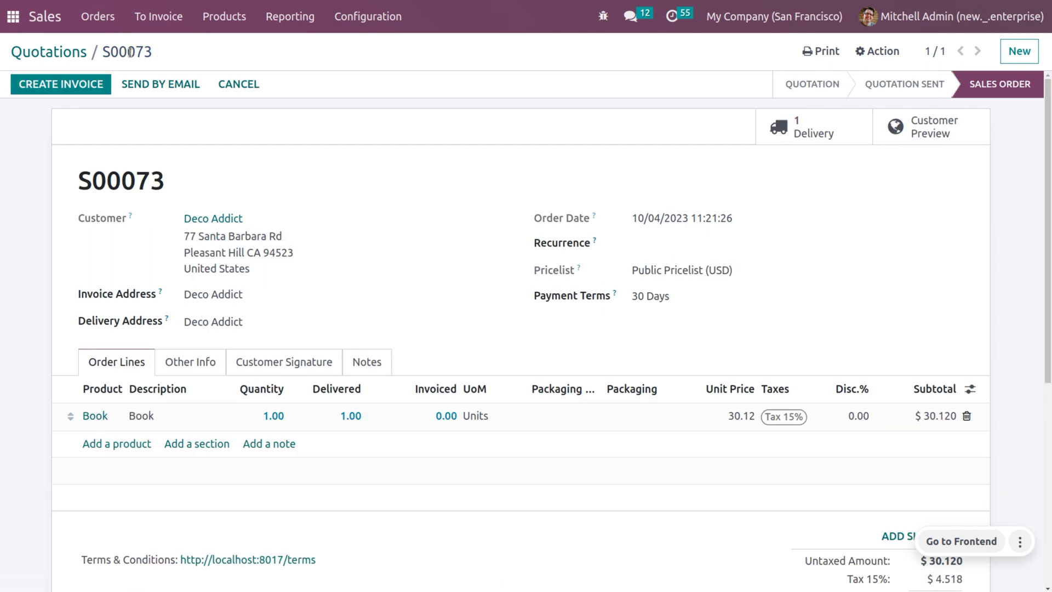
# Step: Send the customer the Sales: Order Confirmation email for S00073 with S00073.pdf attached
pyautogui.click(152, 84)
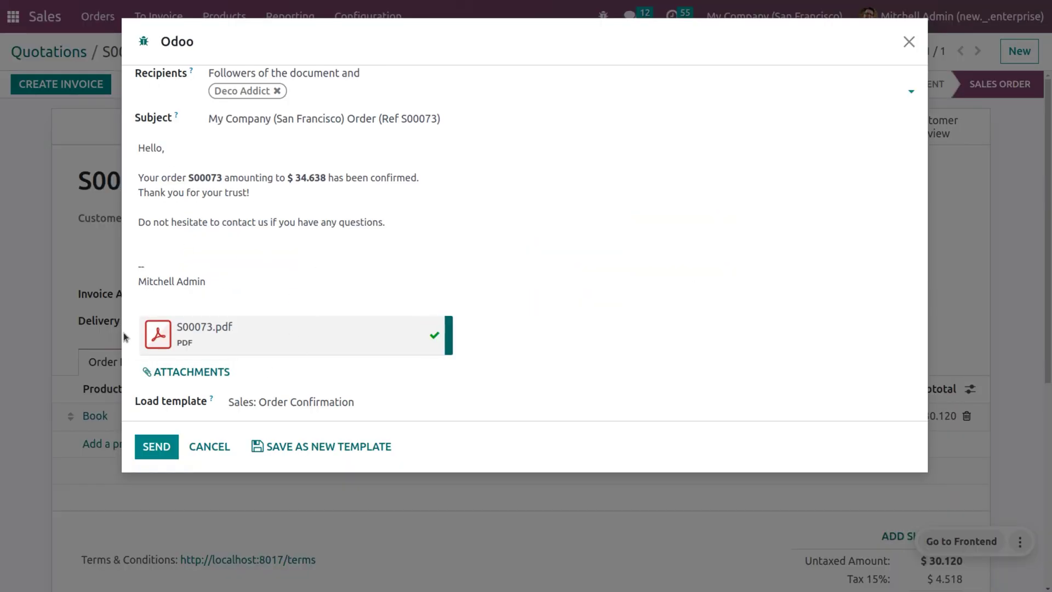
pyautogui.moveTo(343, 342)
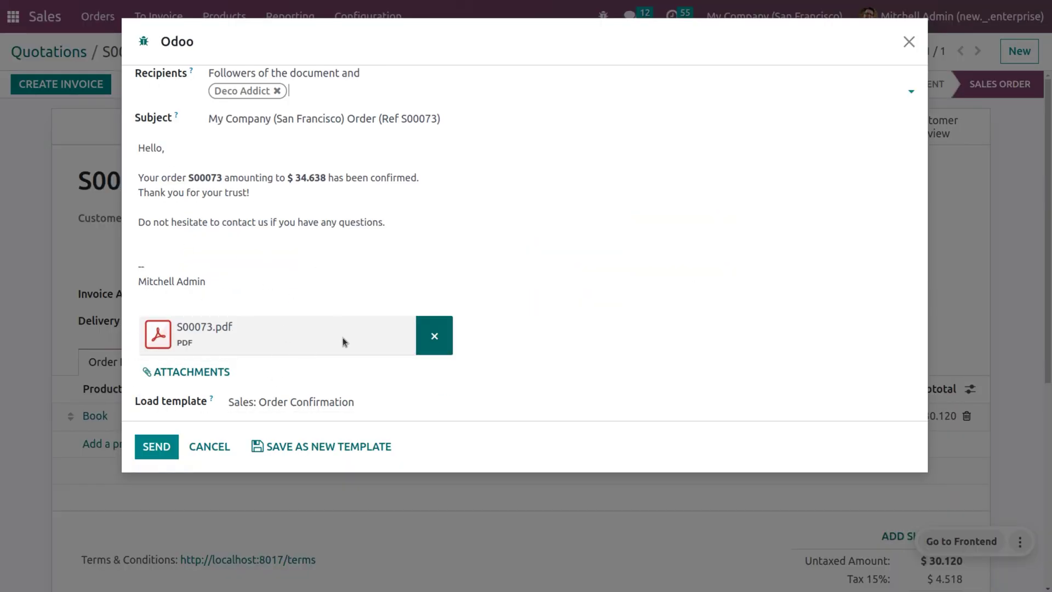
pyautogui.click(159, 447)
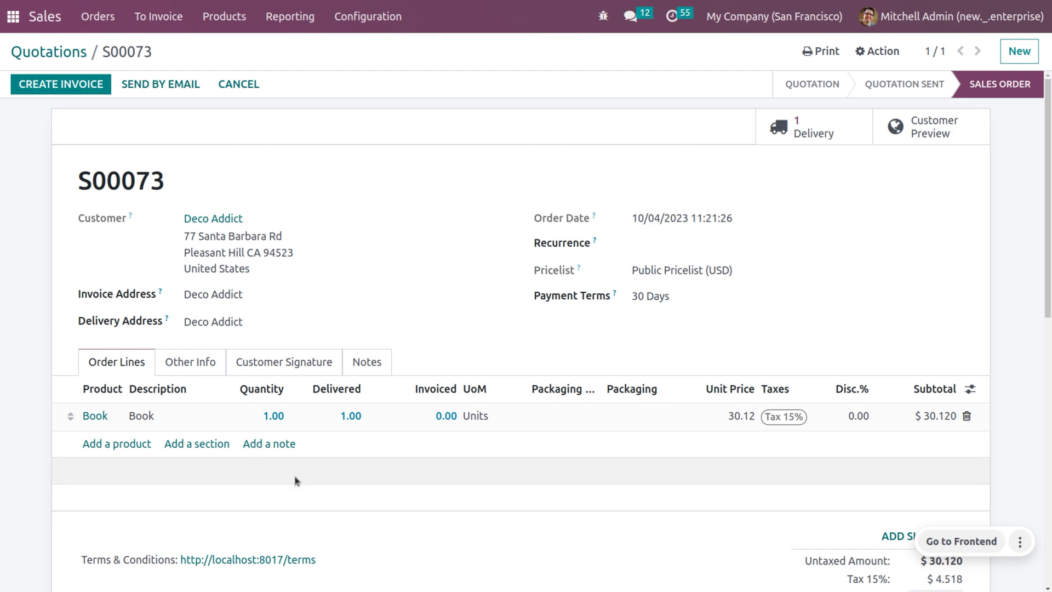
# Step: Check Gmail for the S00073 order confirmation for $34.638 with S00073.pdf attached
pyautogui.hotkey('ctrl', 'Tab')
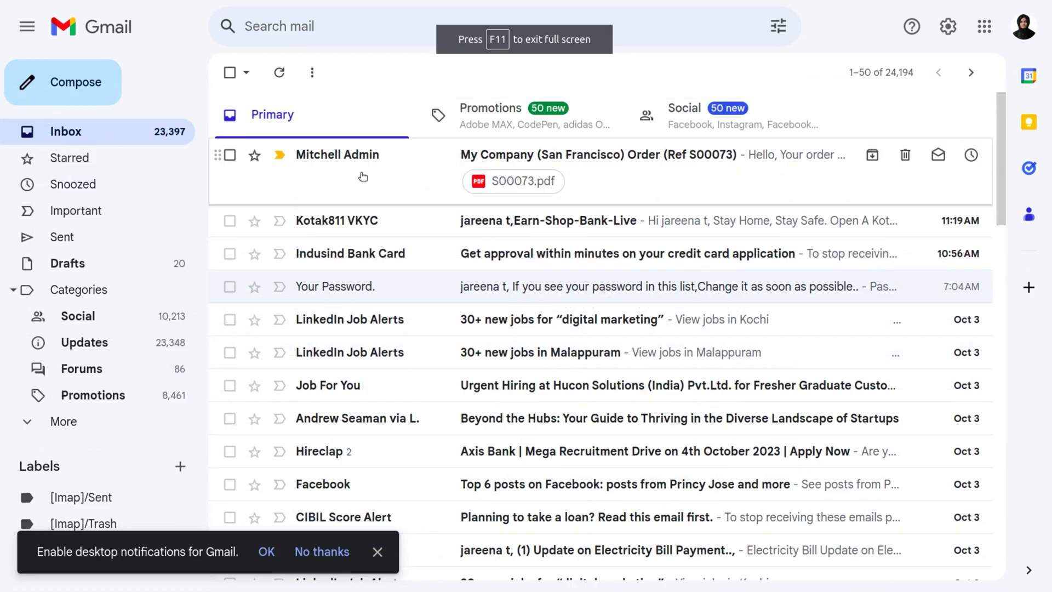
pyautogui.click(362, 176)
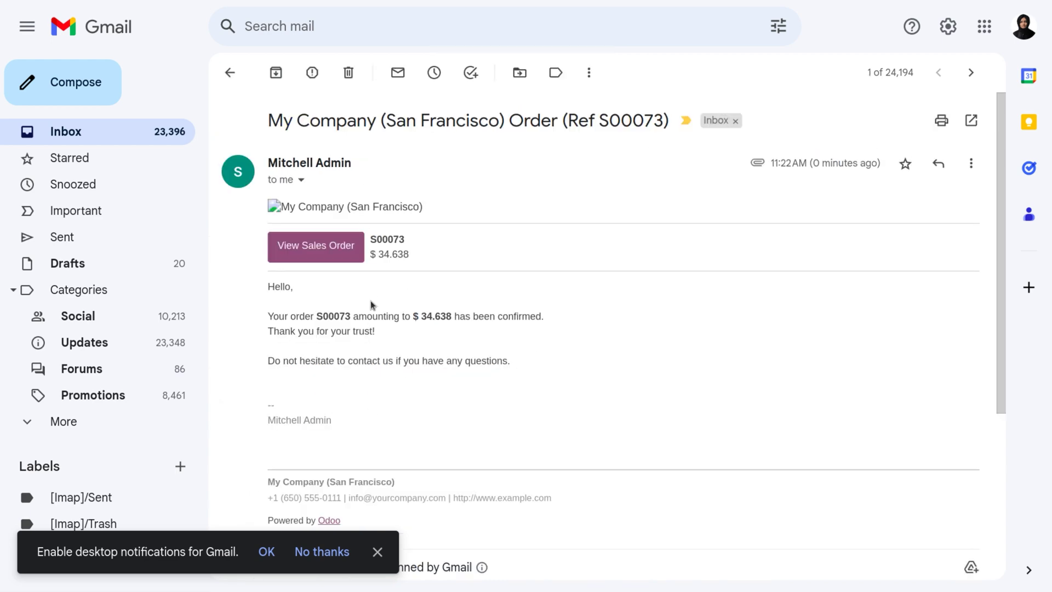
pyautogui.scroll(-4, 395, 337)
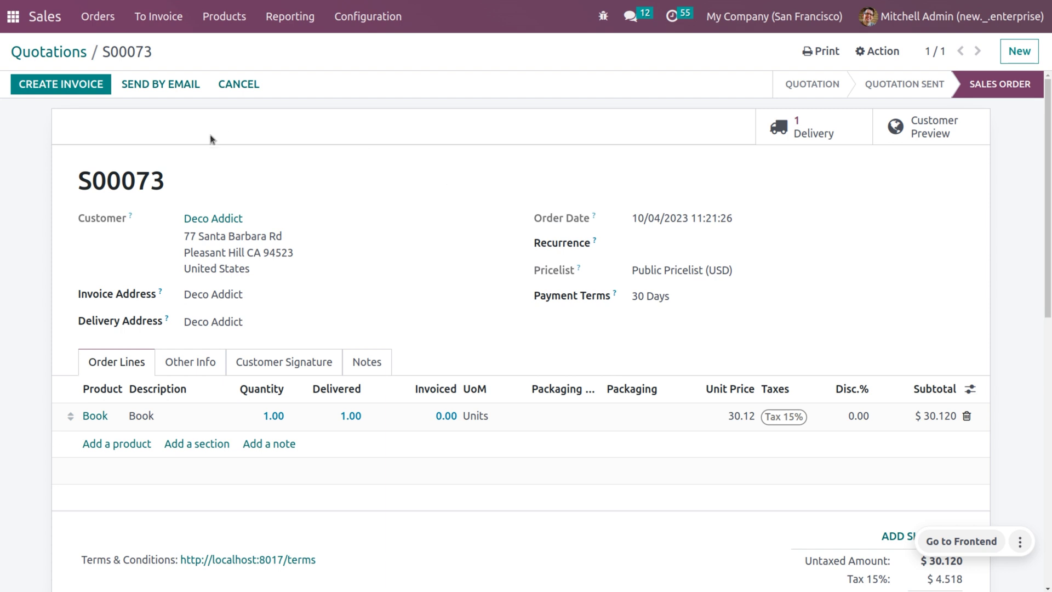
# Step: Cancel S00073 with the cancellation email, then open 'Sales Order Cancelled (Ref S00073)' in Gmail
pyautogui.click(239, 85)
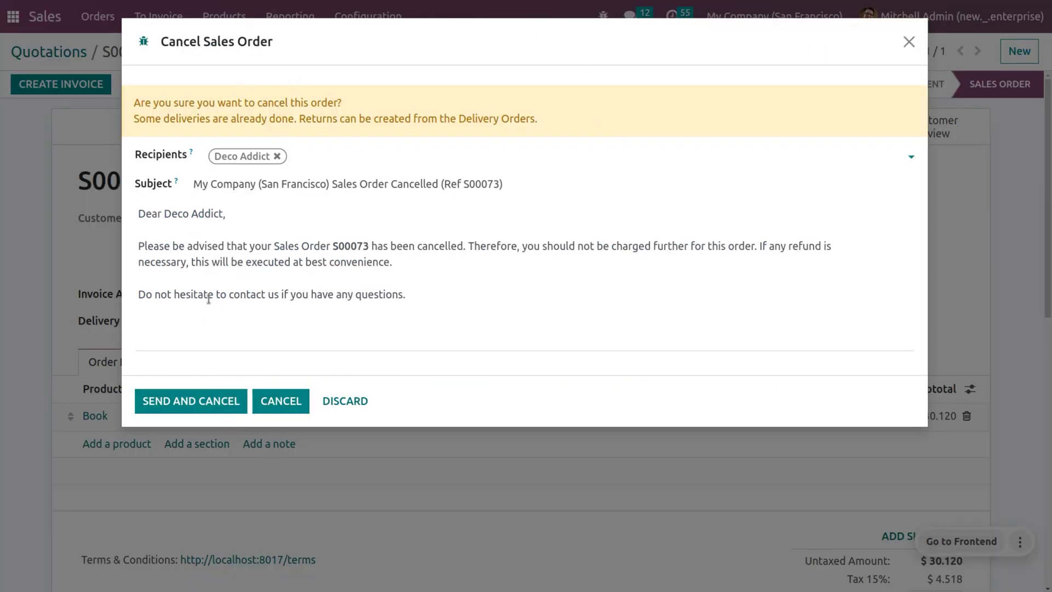
pyautogui.click(173, 400)
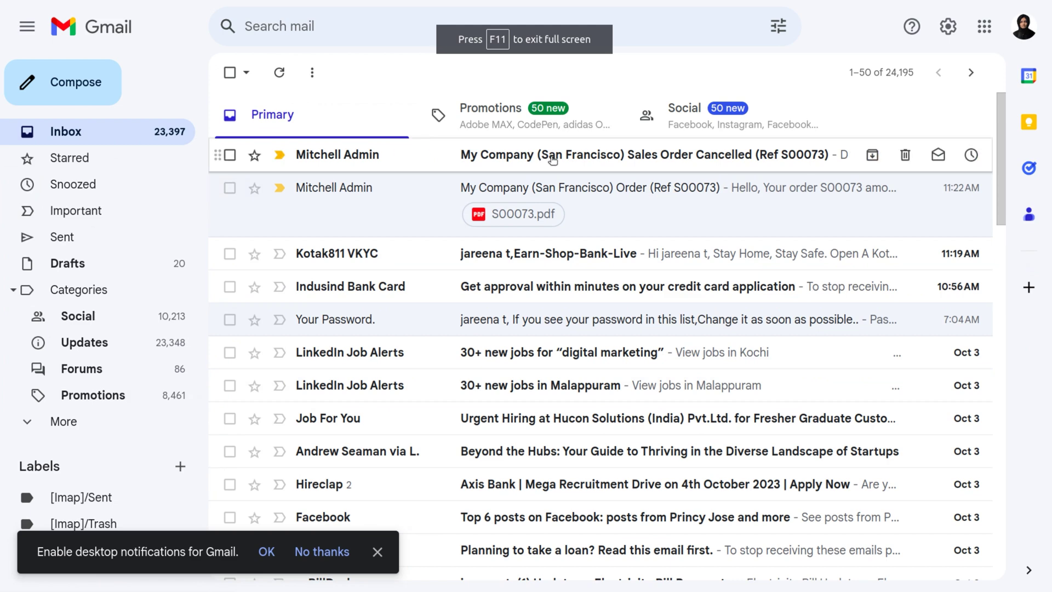
pyautogui.click(553, 159)
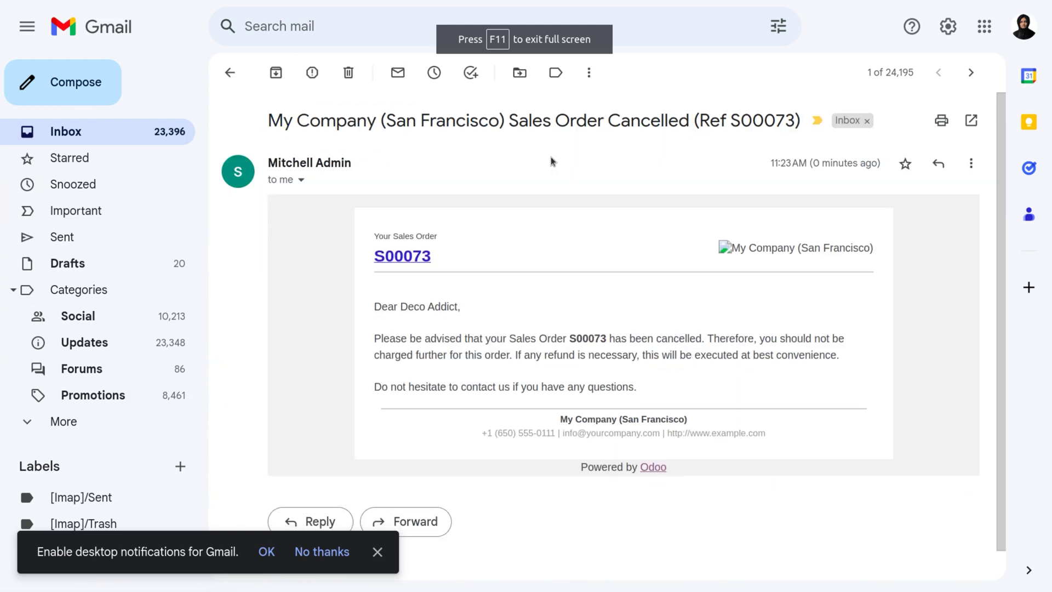